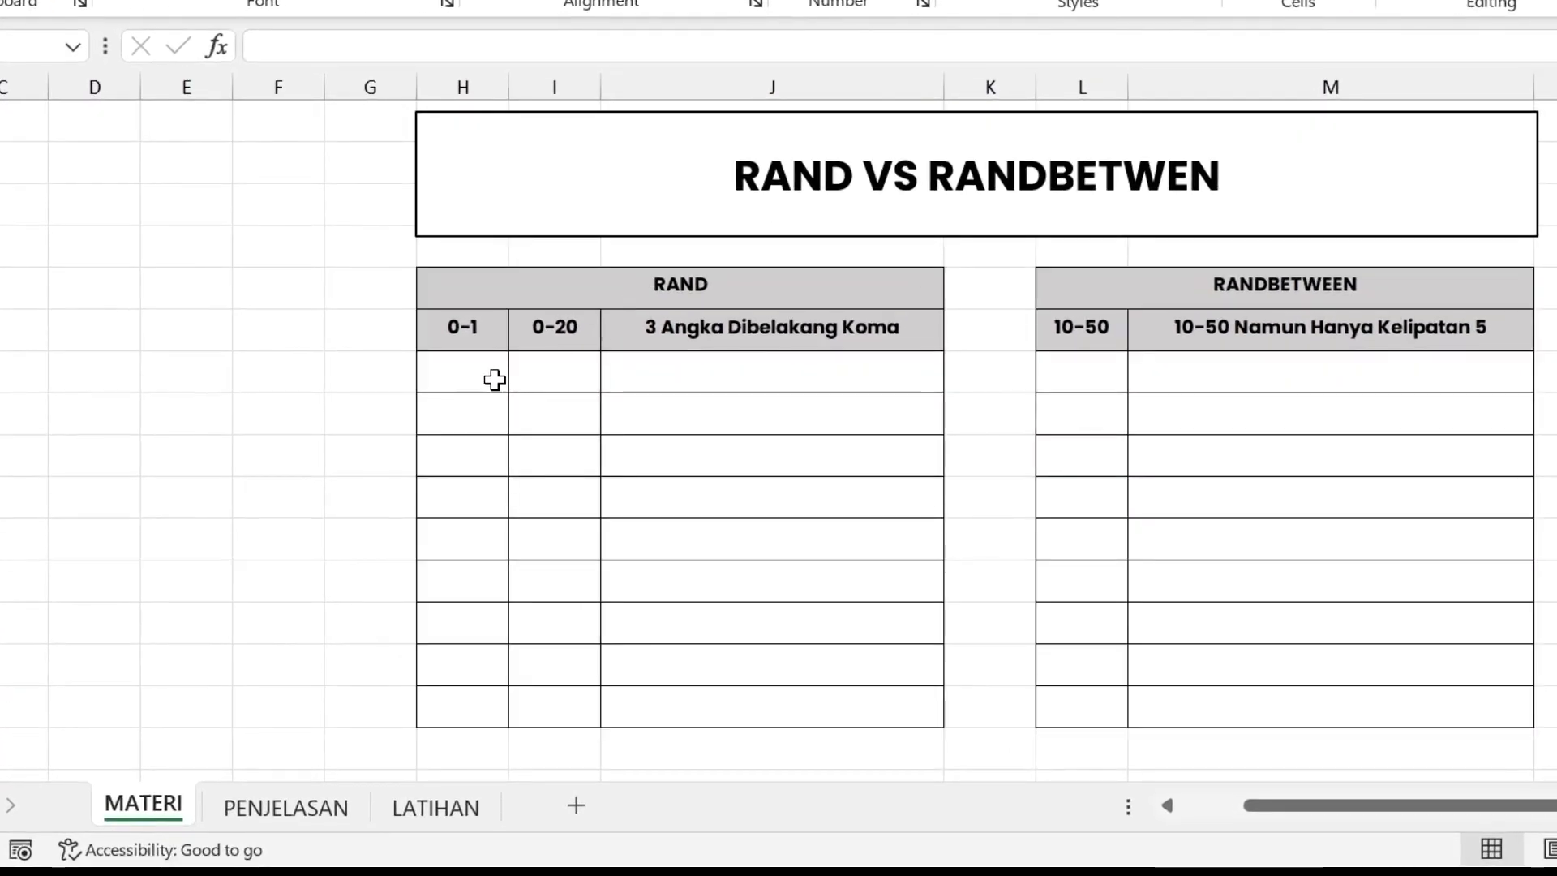
click(495, 379)
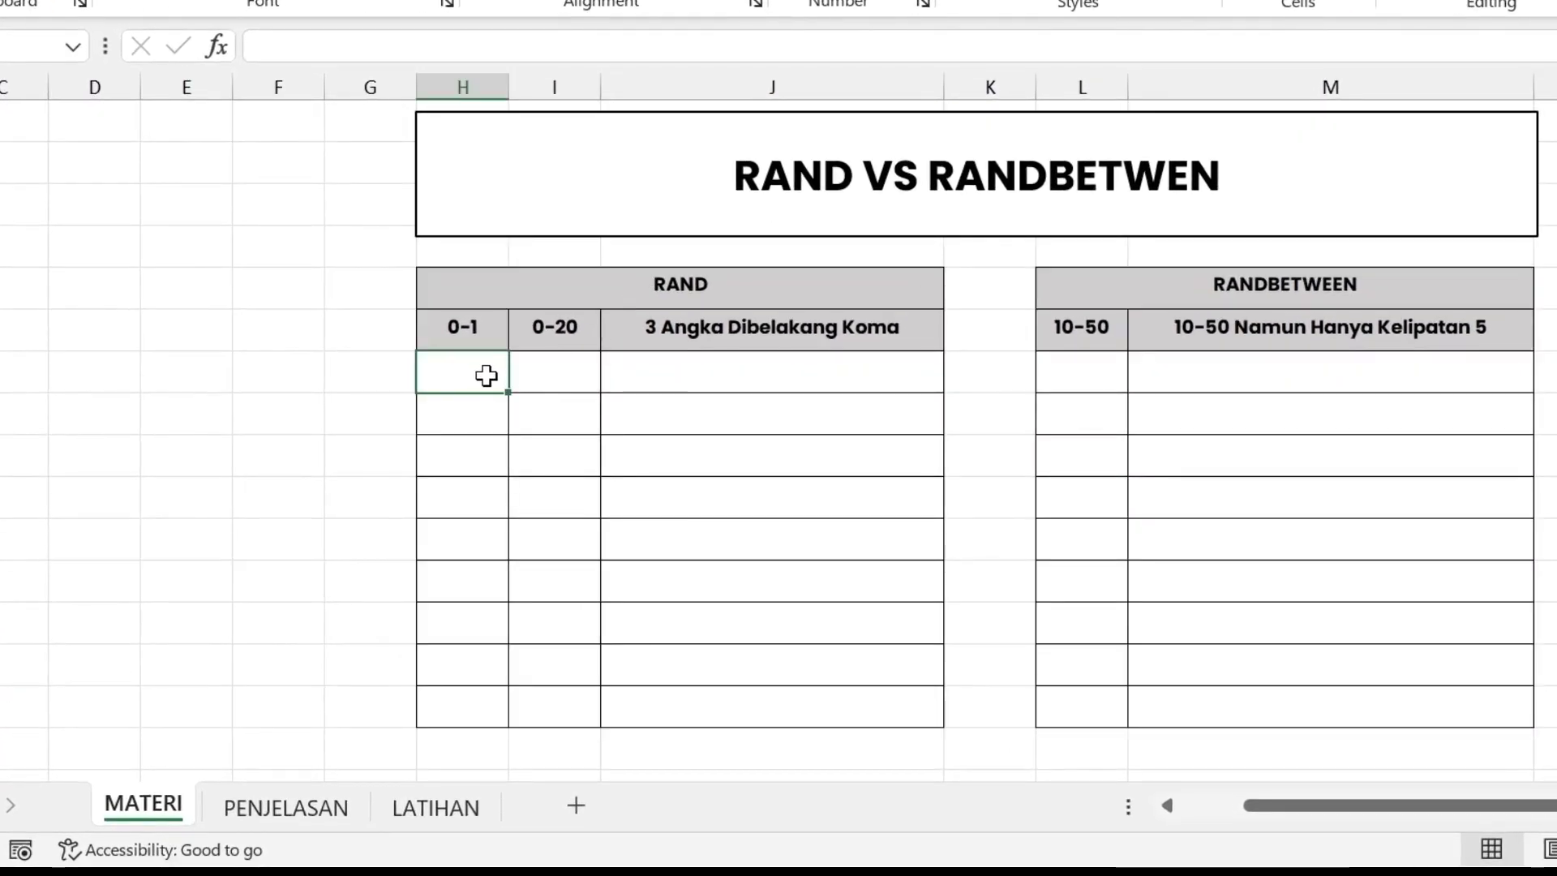
click(446, 333)
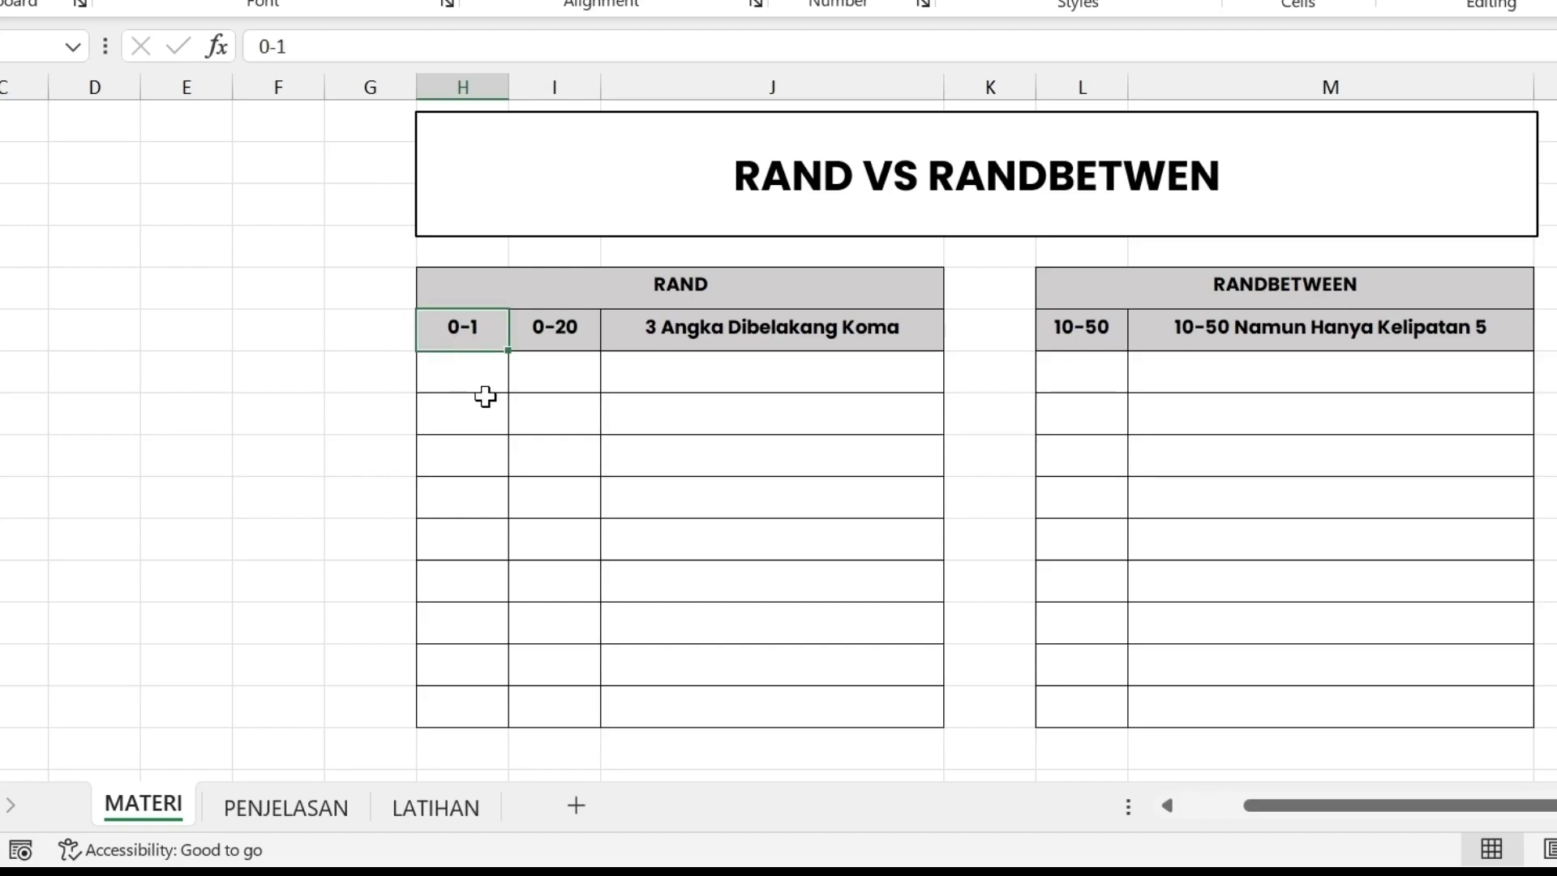
click(555, 334)
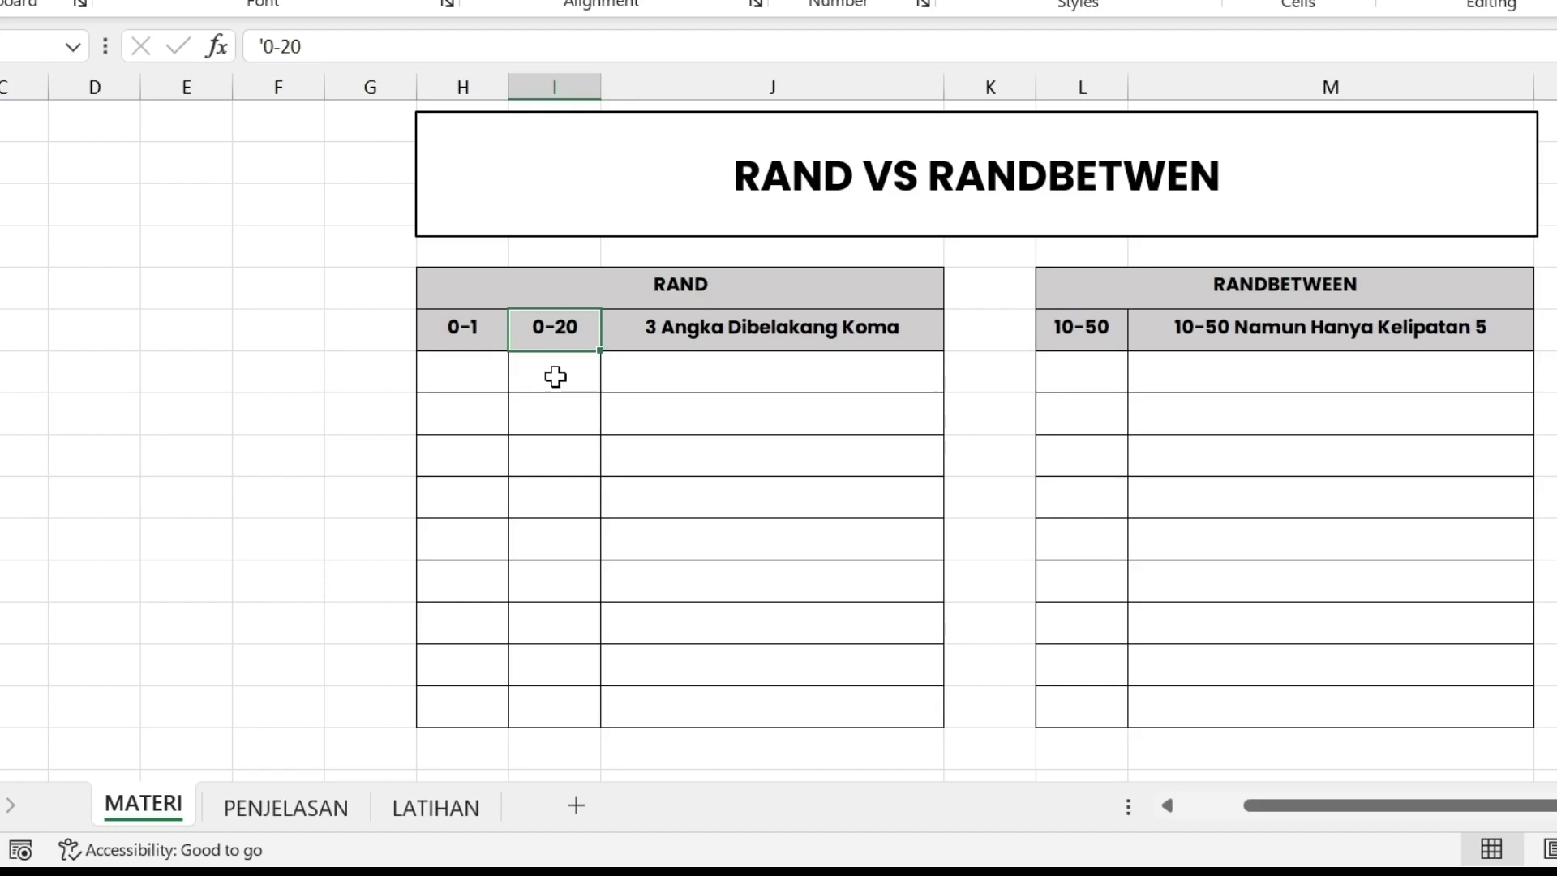
click(739, 337)
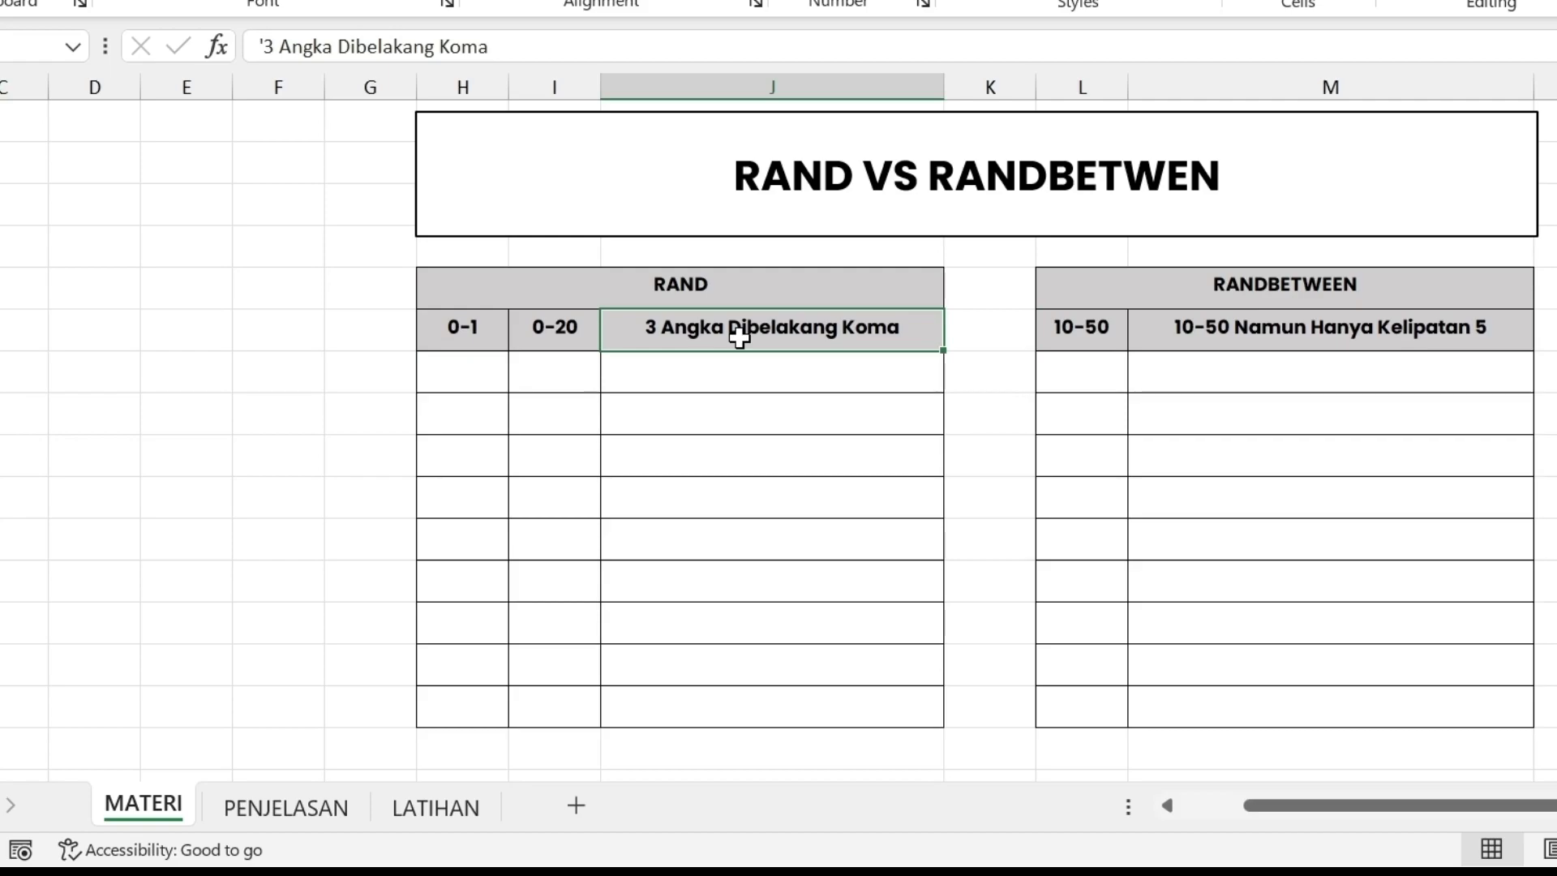
Enter =RAND() in the first cell of the 0-1 column and fill it down to the table's last row.
click(484, 376)
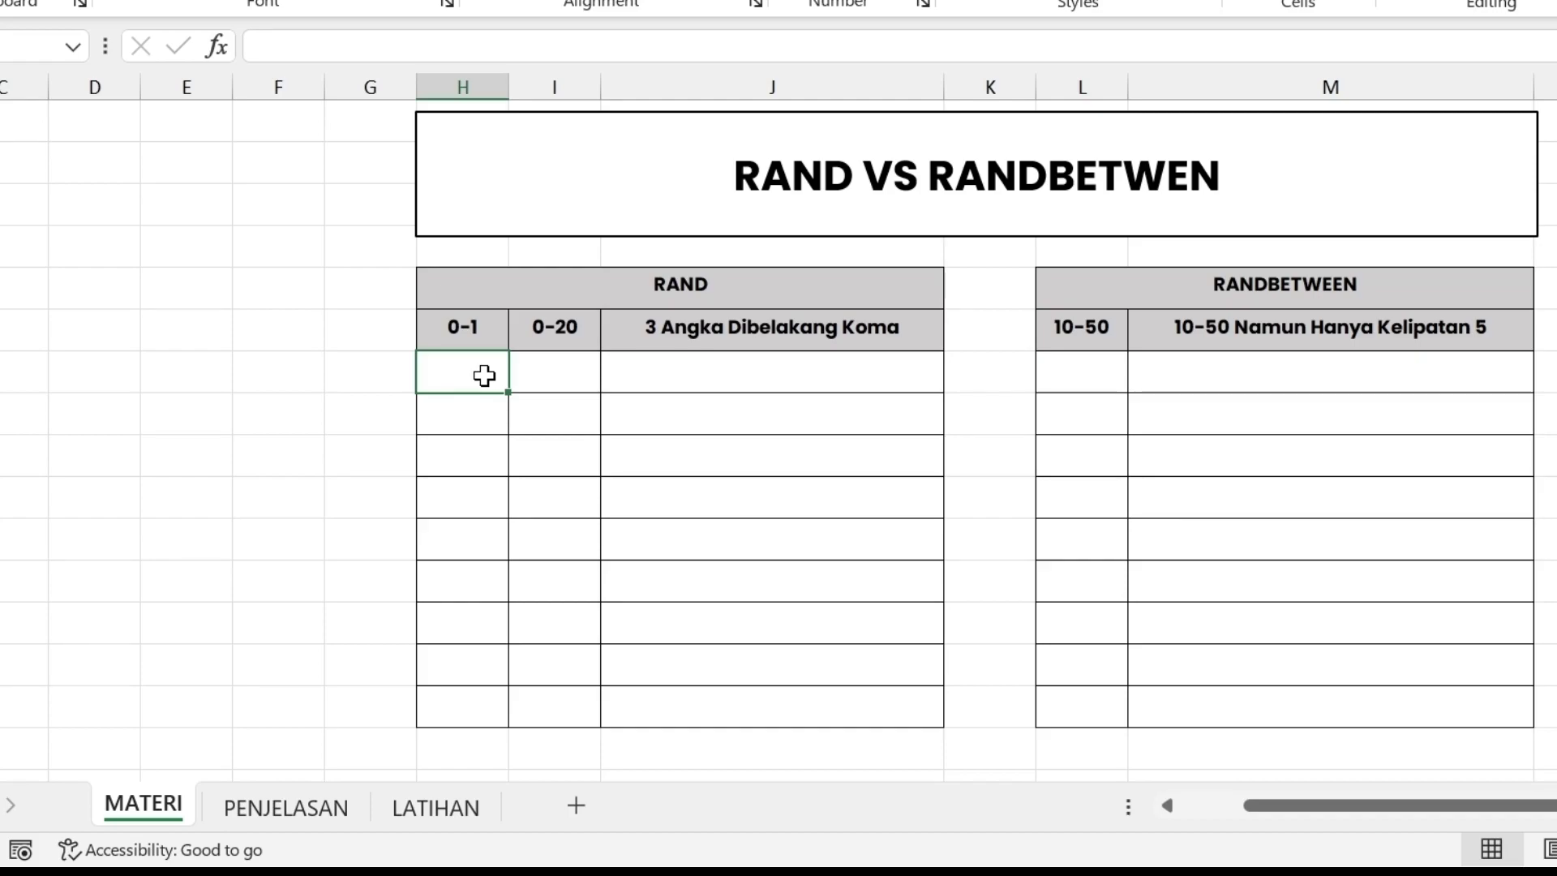
text(=rand)
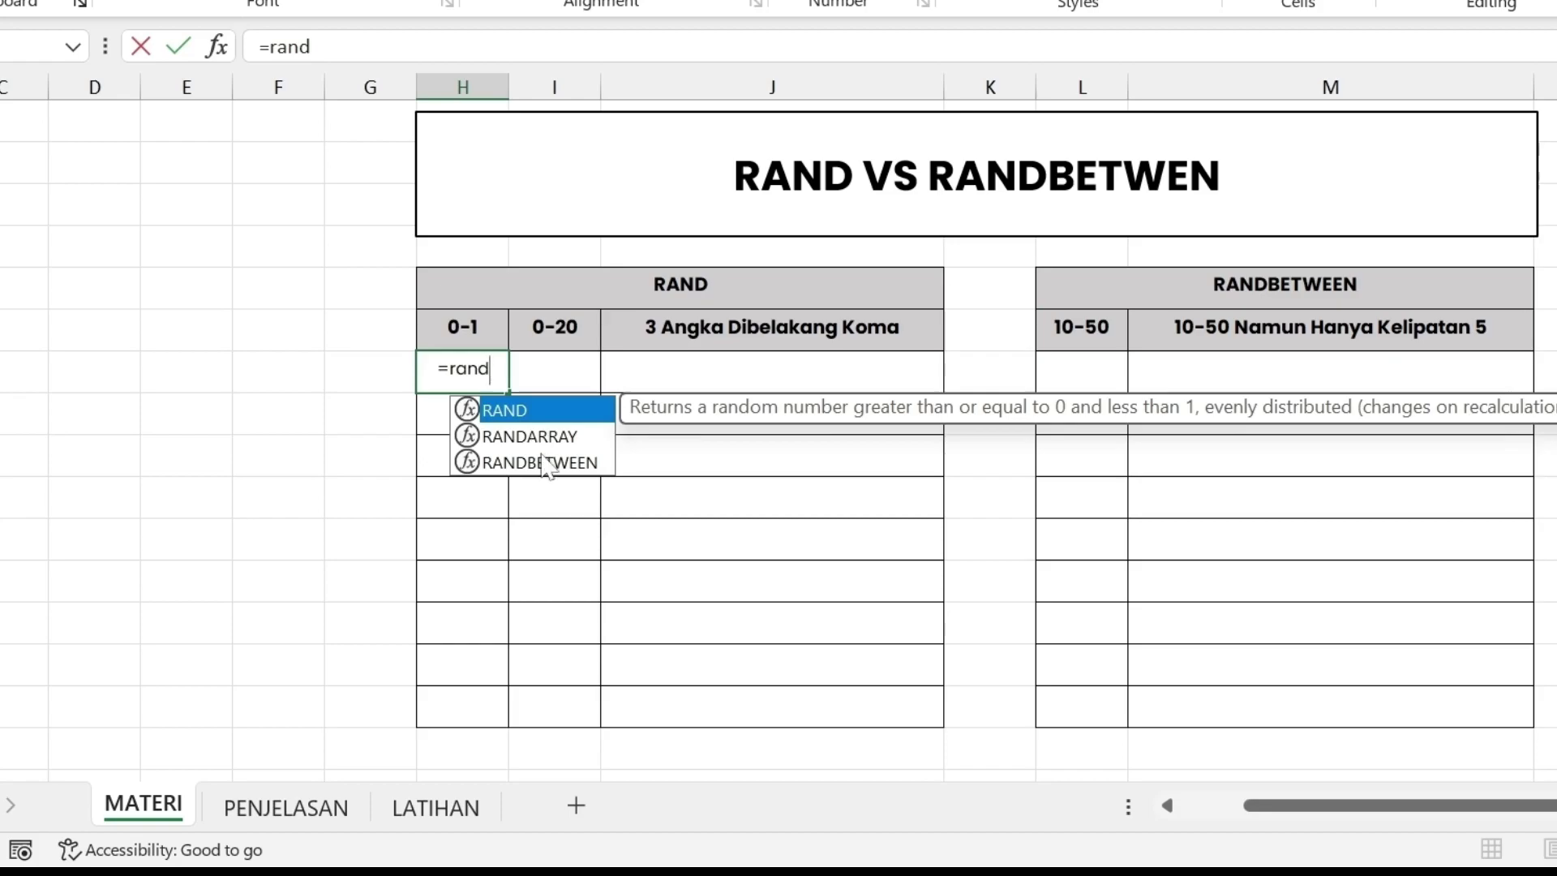
text(())
key(BackSpace)
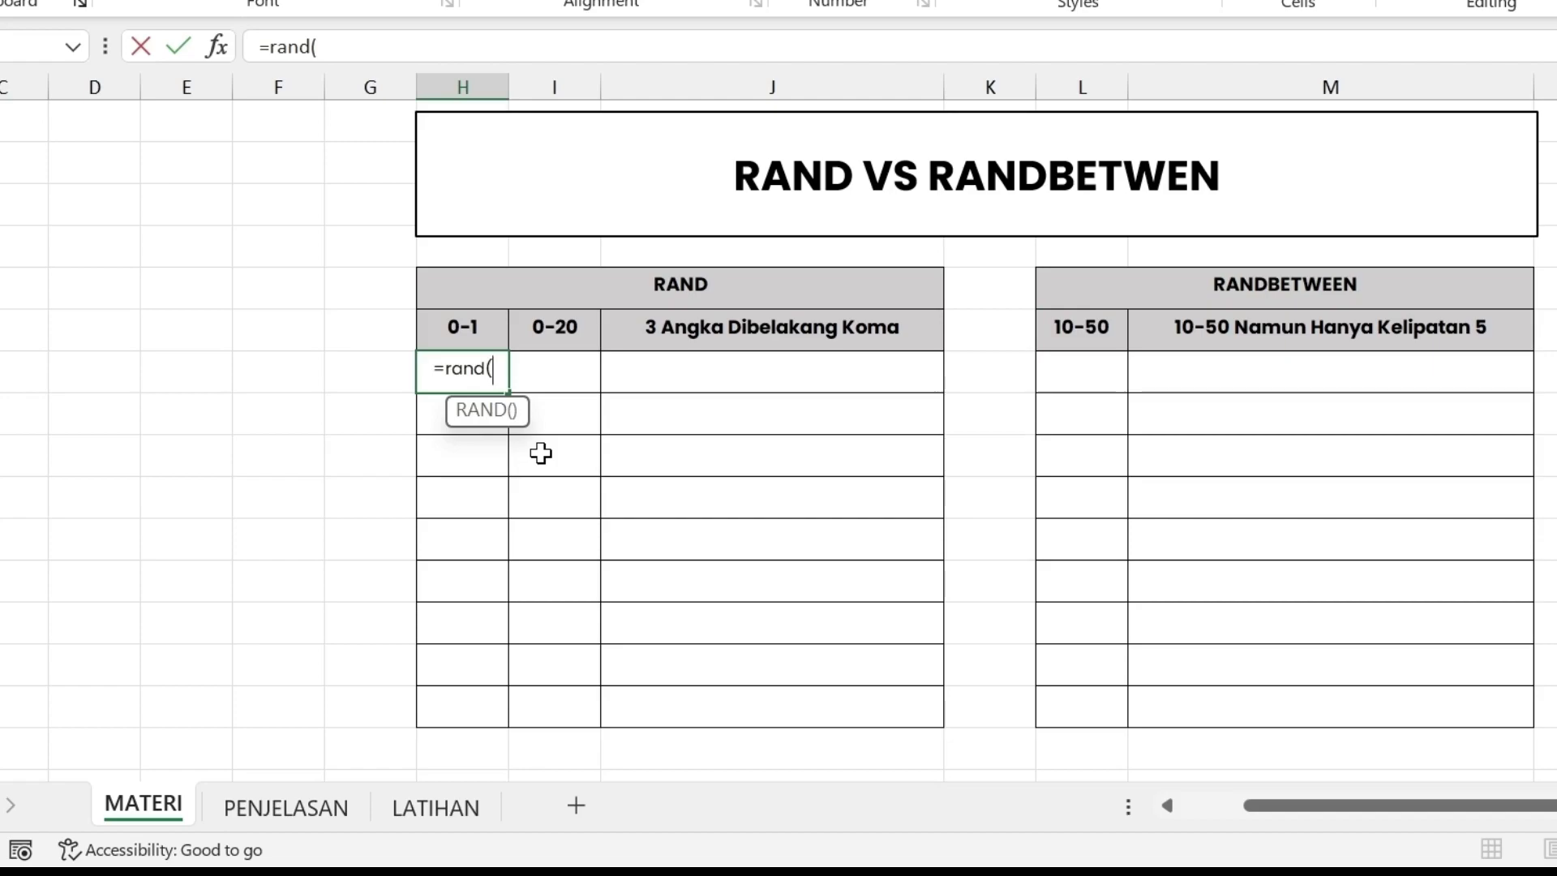
text())
key(Return)
key(Up)
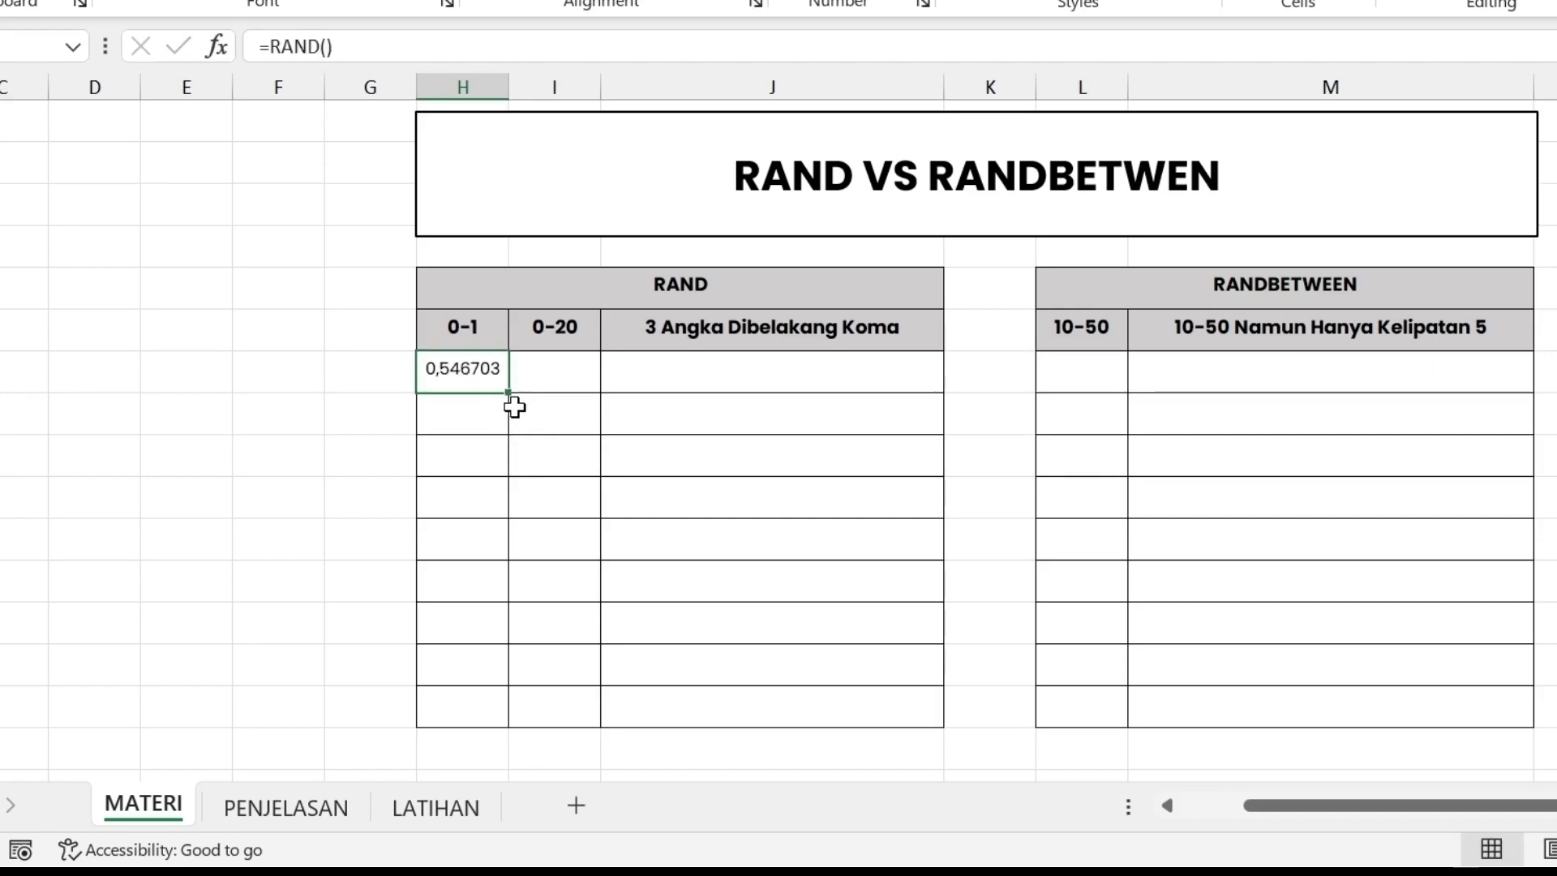
drag(510, 400, 489, 707)
click(486, 452)
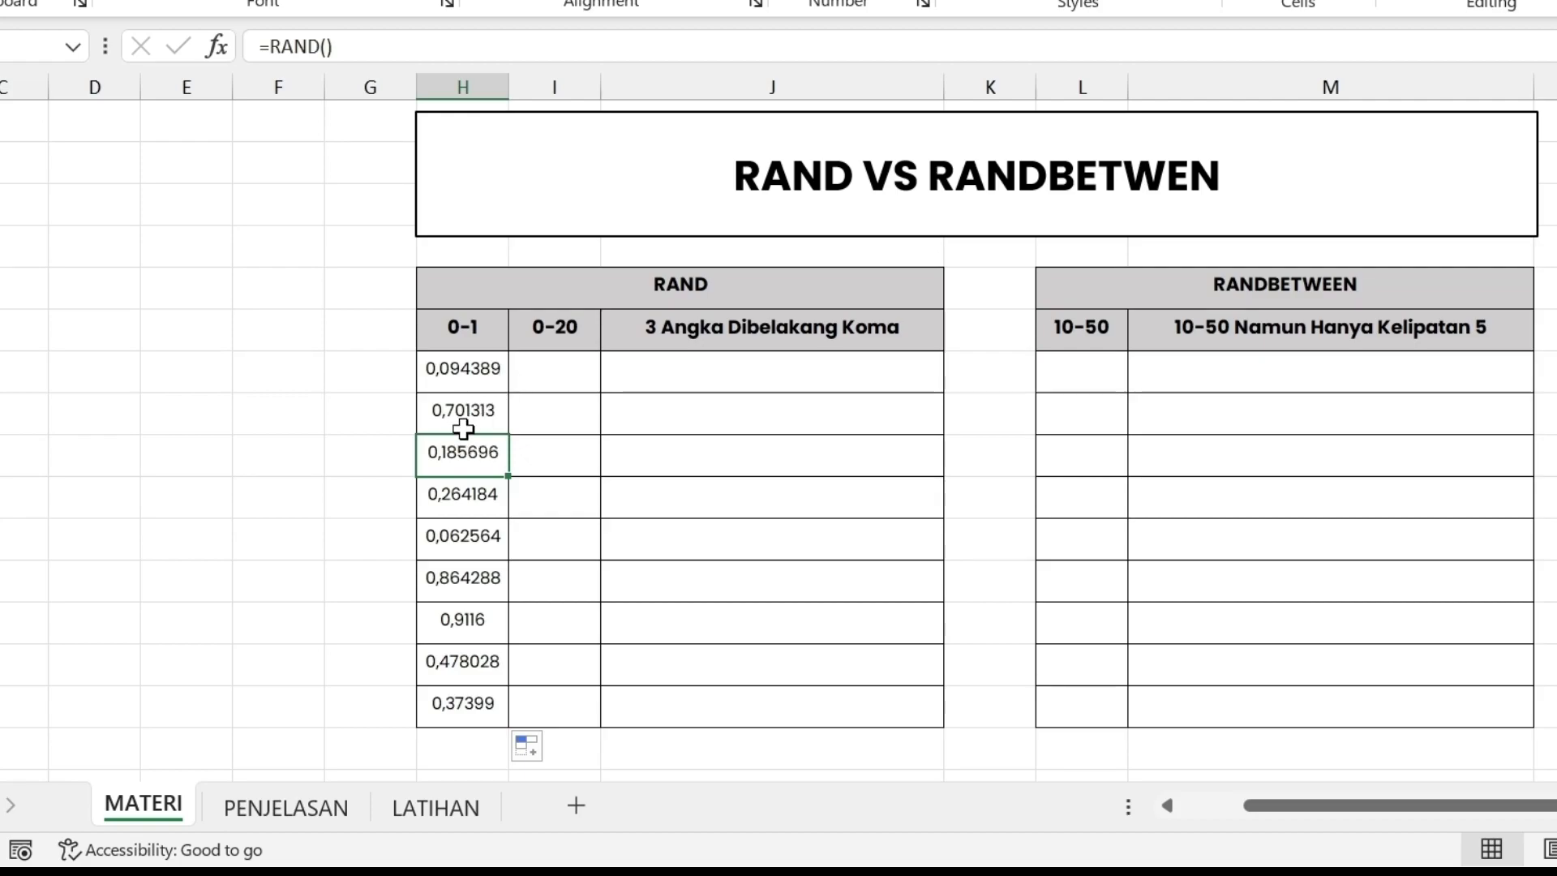
Enter =RAND()*20 in the first cell of the 0-20 column and fill it down to the table's last row.
click(560, 383)
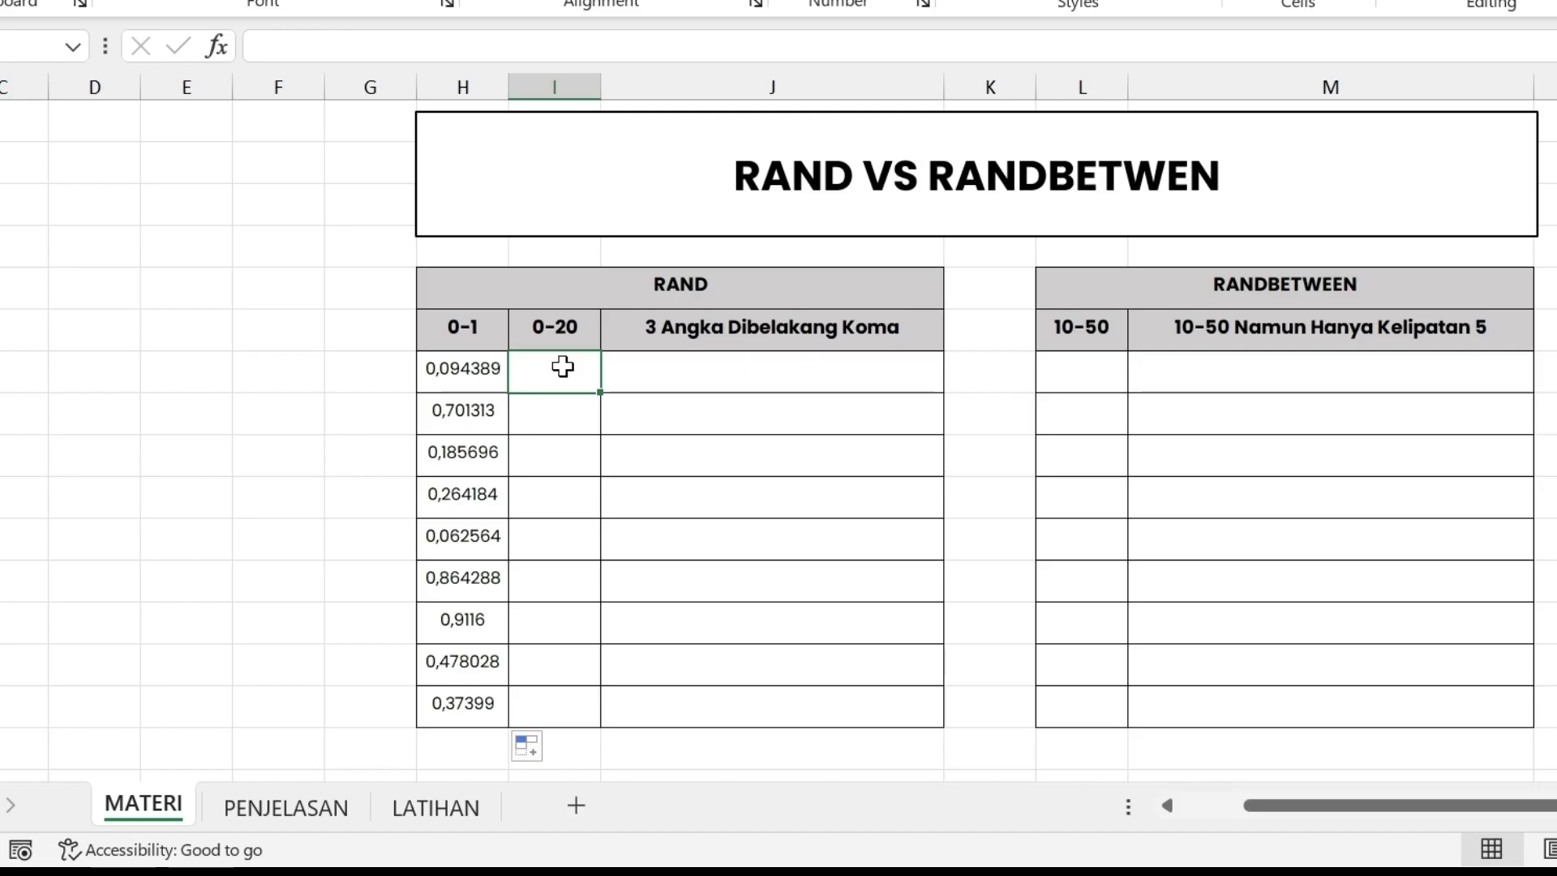
text(=rand()
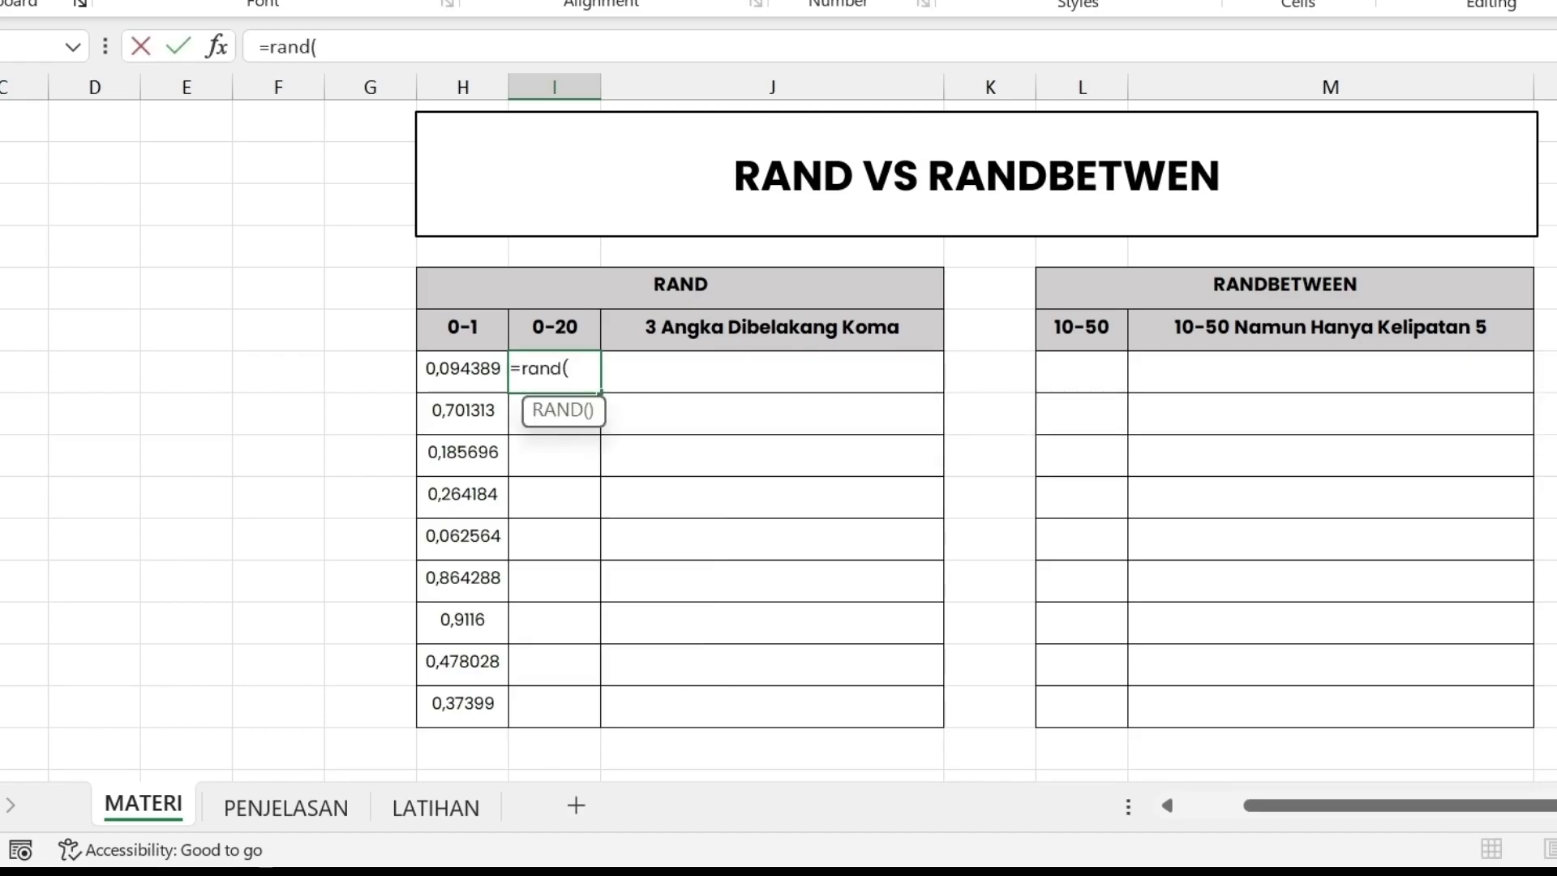
text())
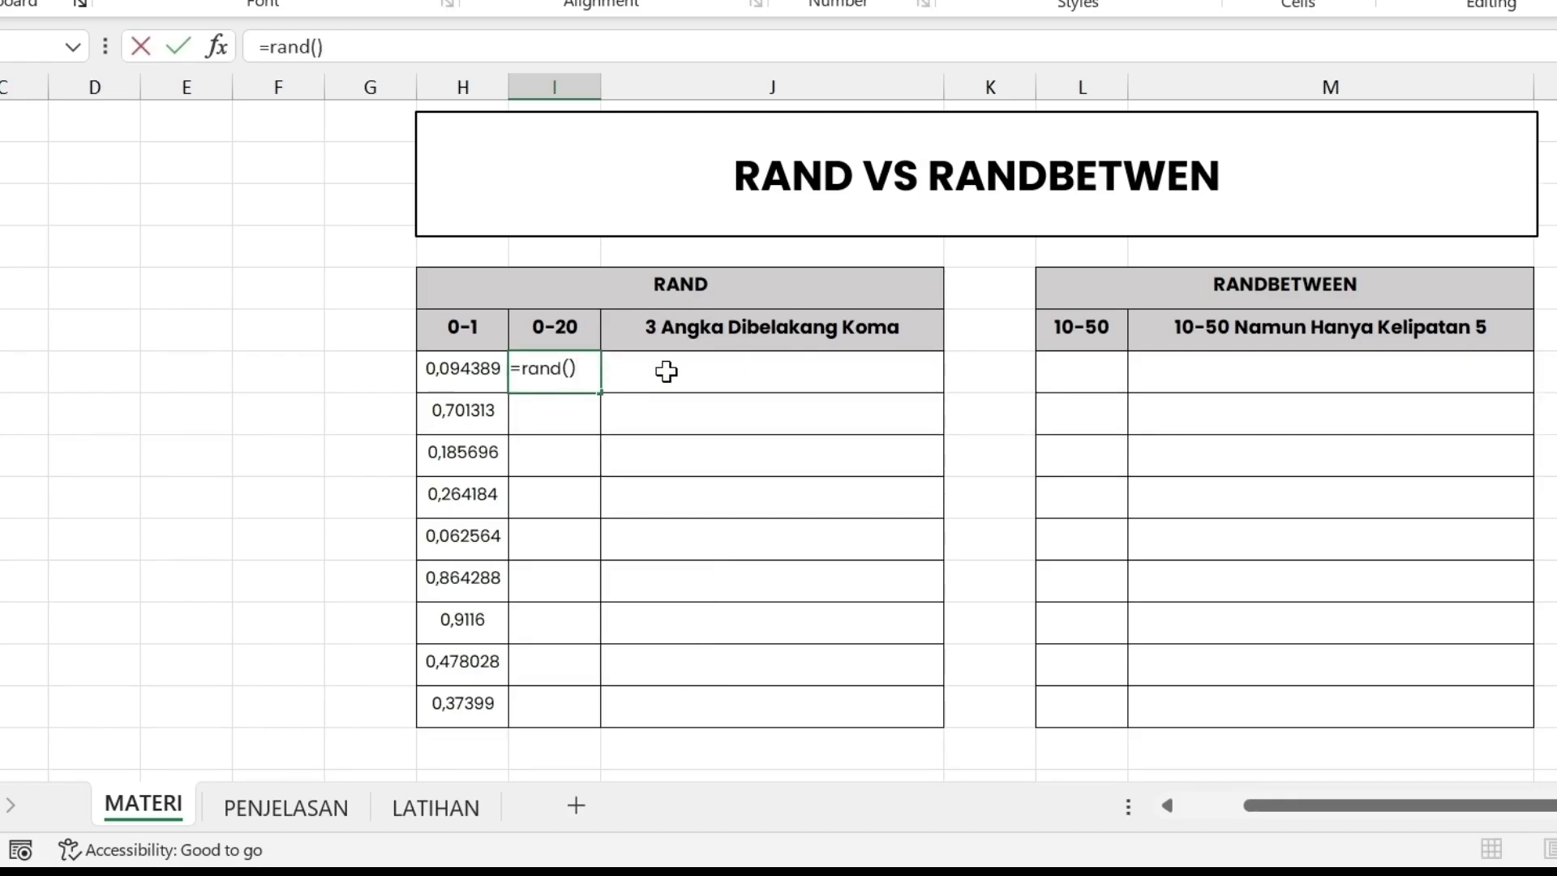
text(*)
text(20)
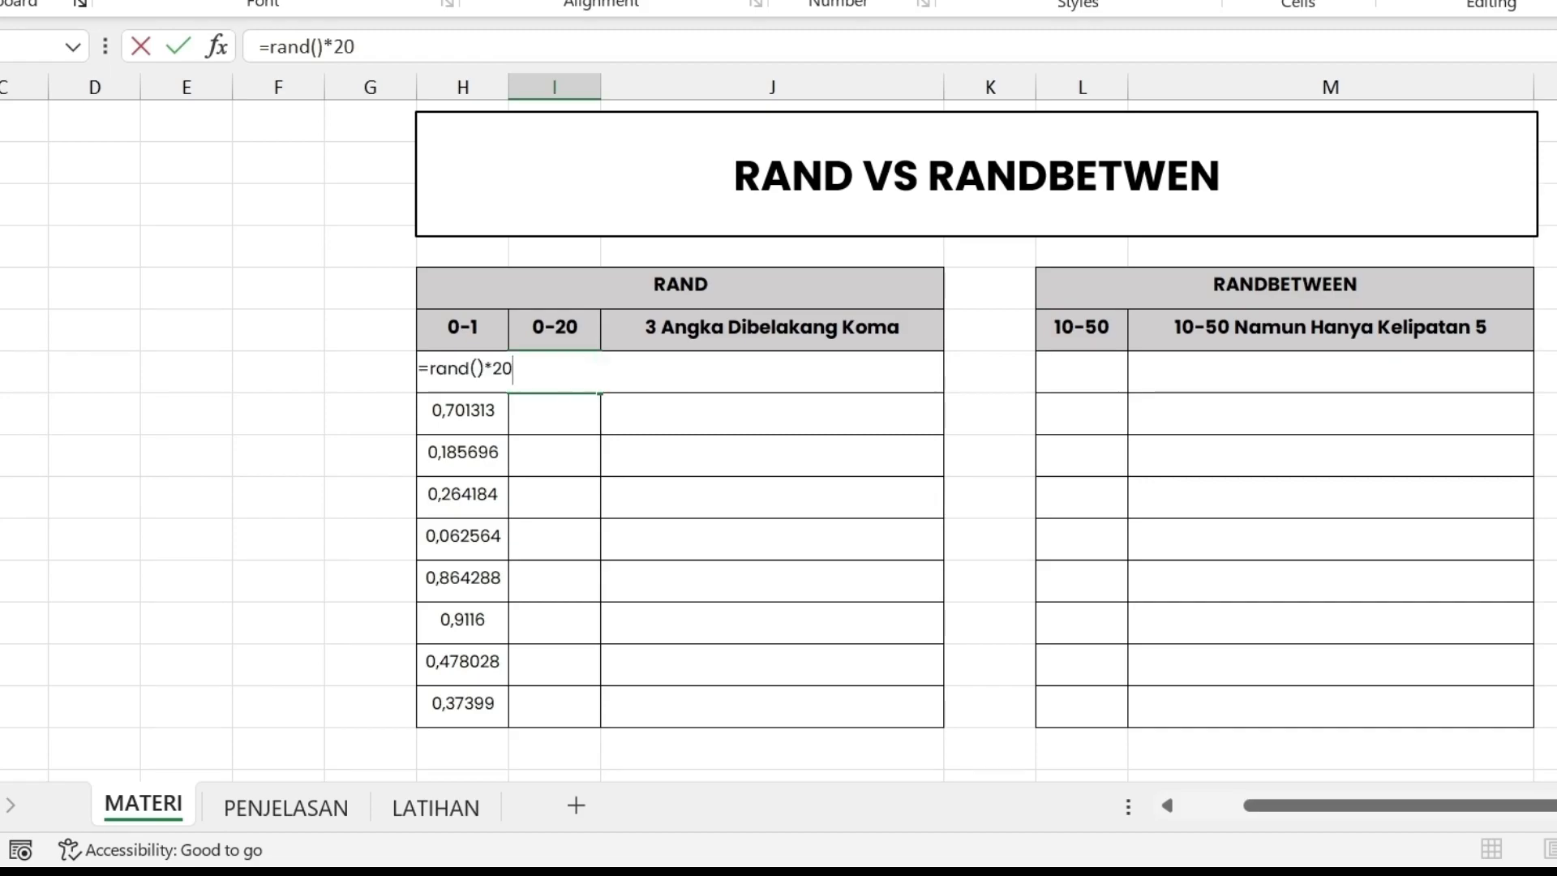
key(Return)
click(568, 371)
double_click(601, 392)
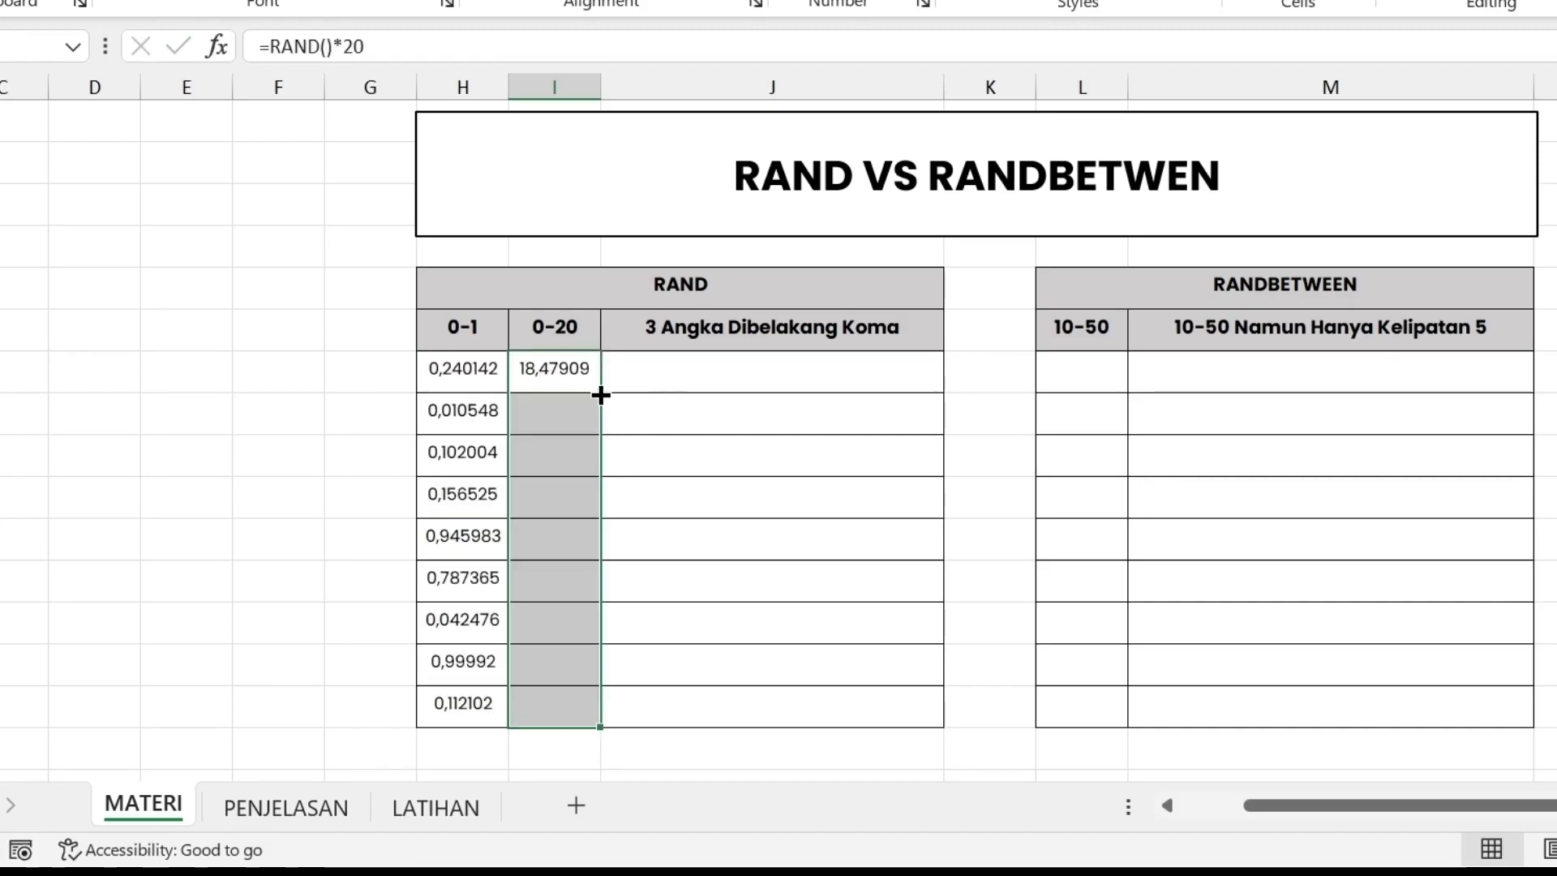
click(803, 456)
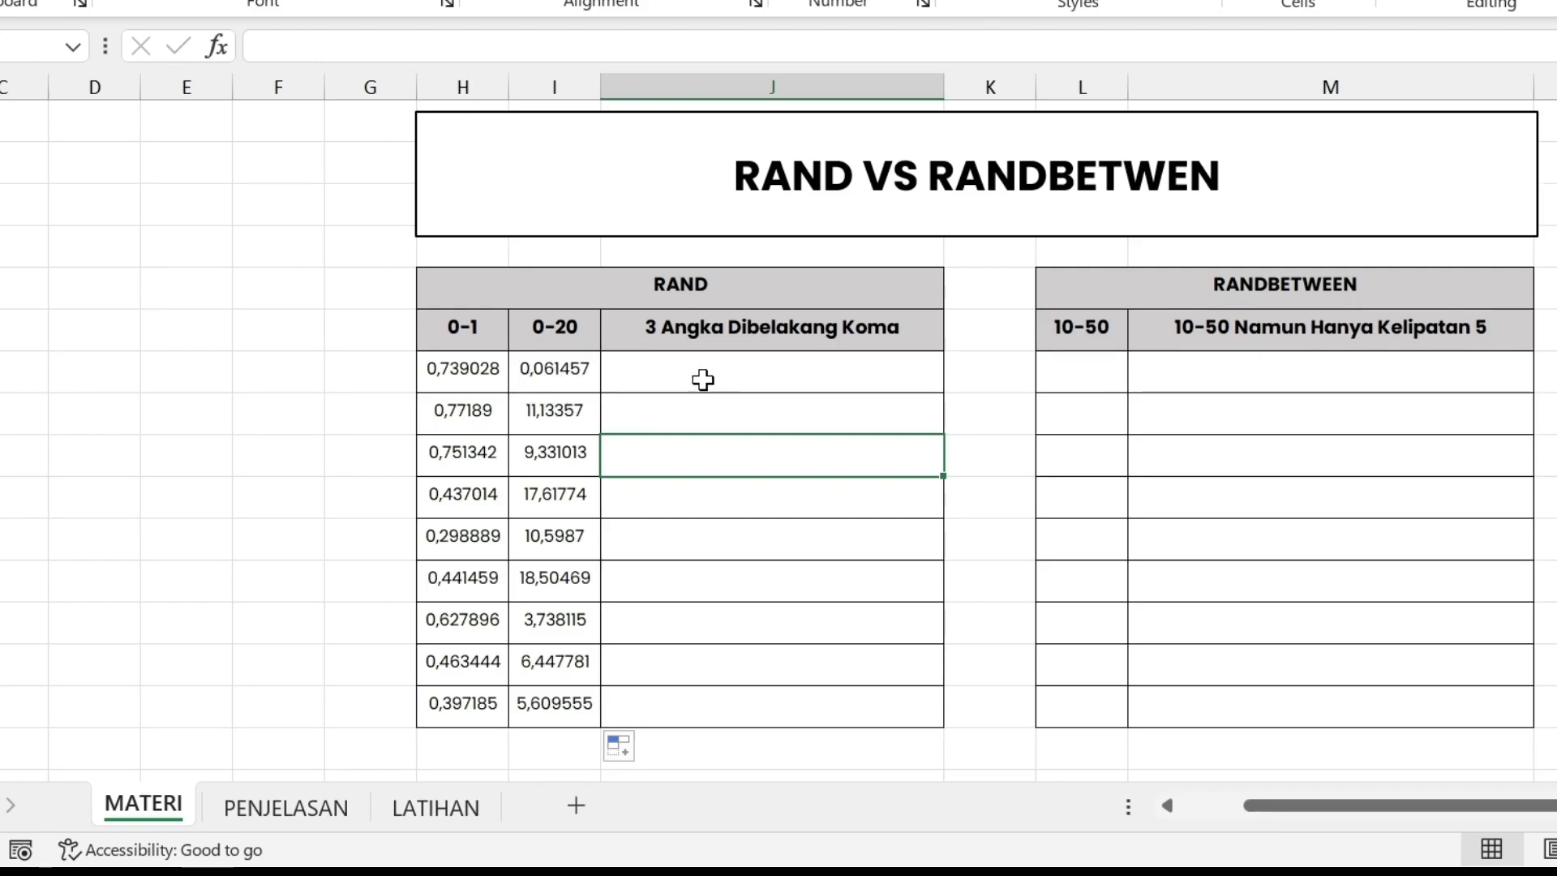
click(571, 413)
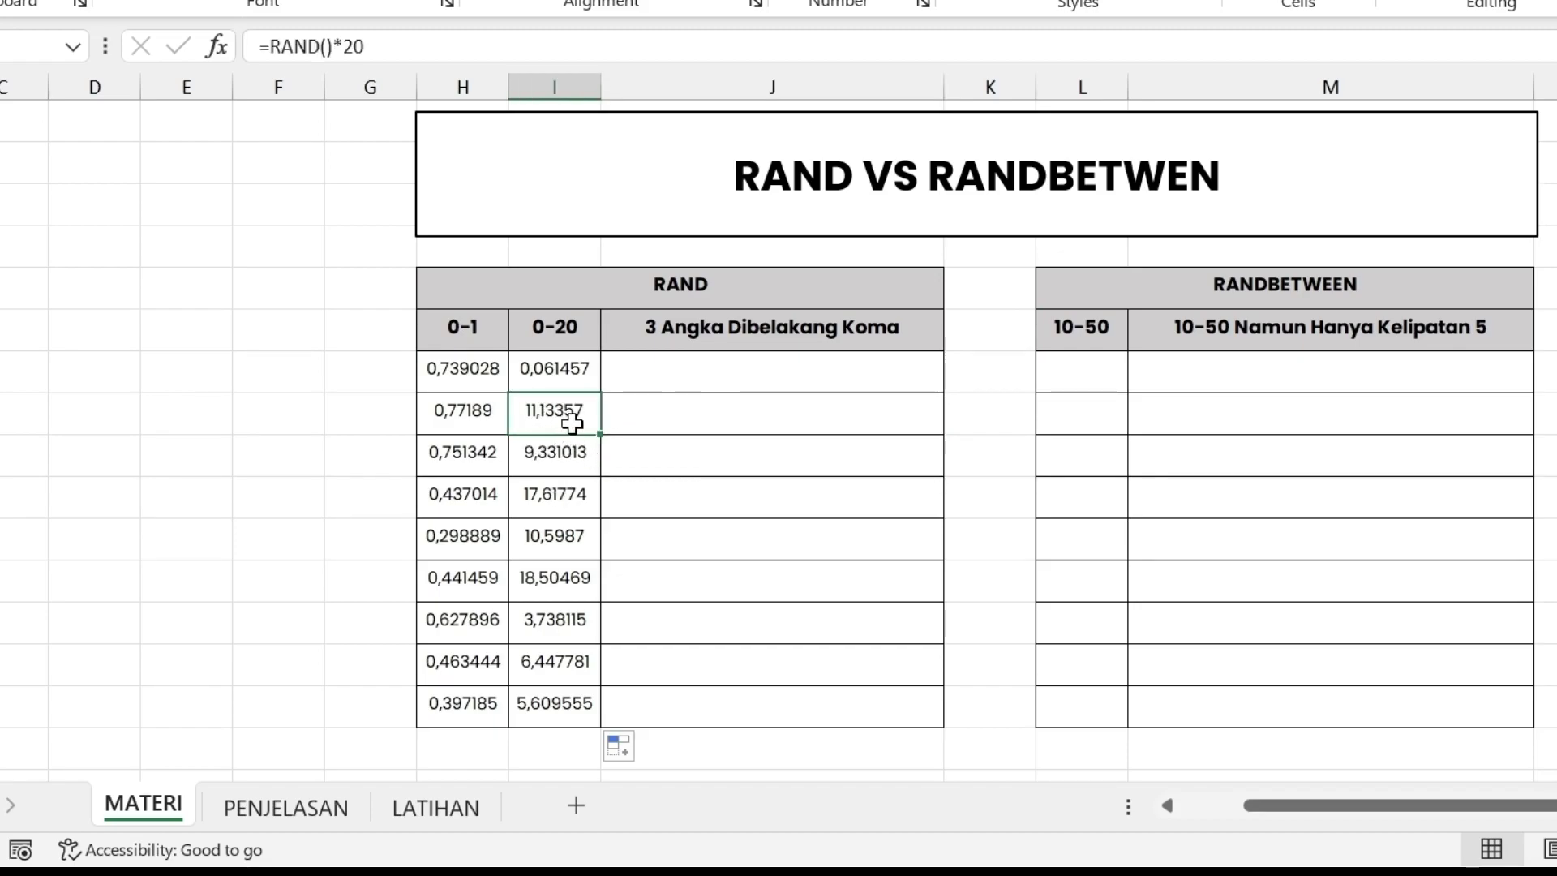
Enter =ROUND(RAND()*20;3) in the first cell of the "3 Angka Dibelakang Koma" column.
click(741, 377)
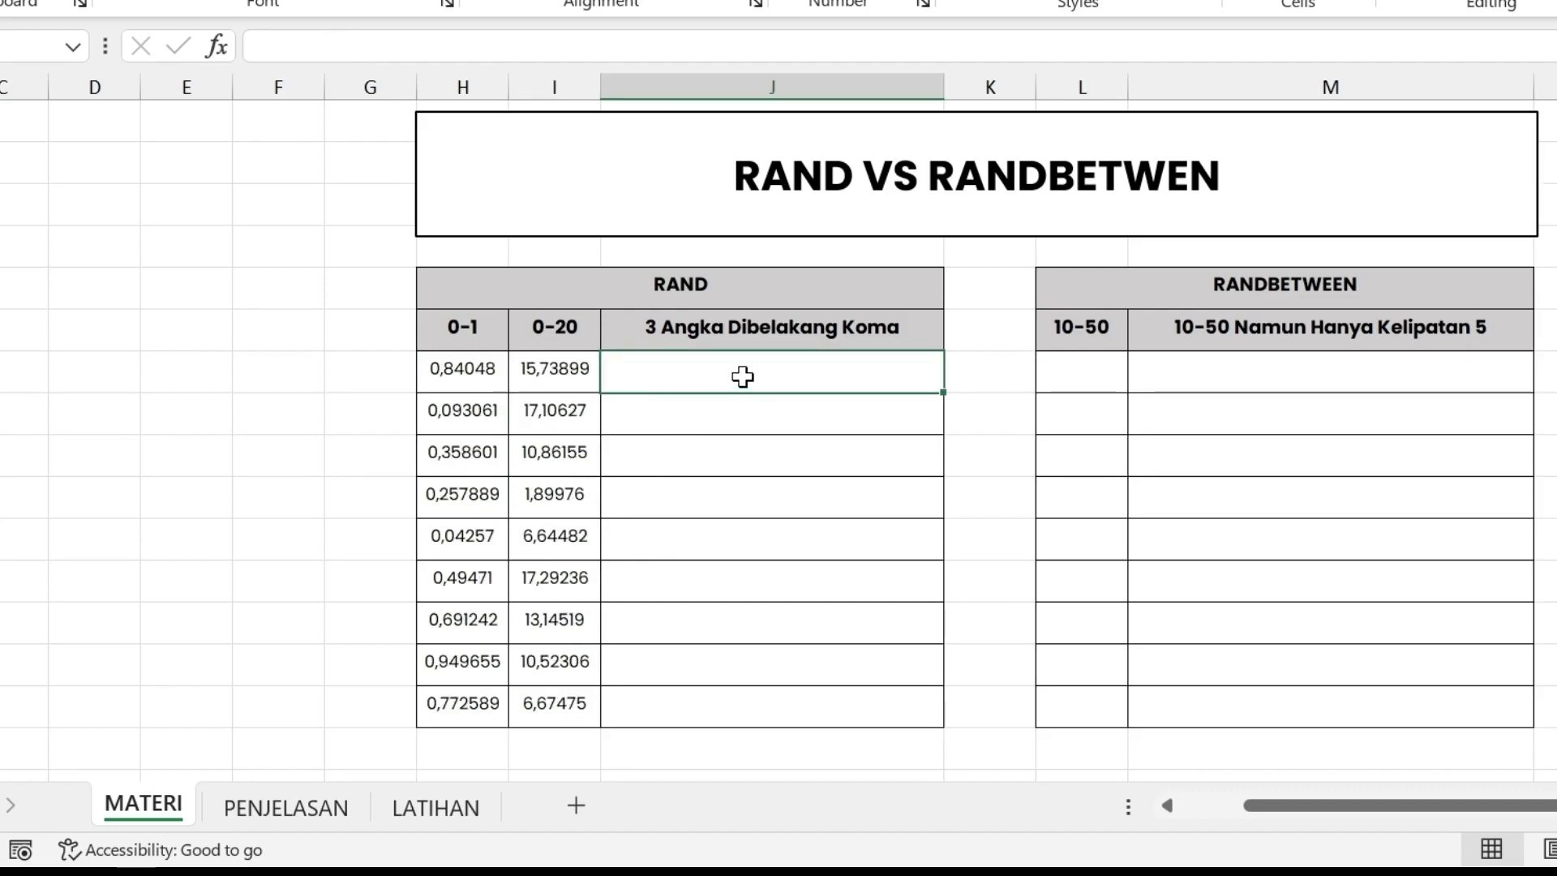
click(752, 328)
click(737, 386)
text(=)
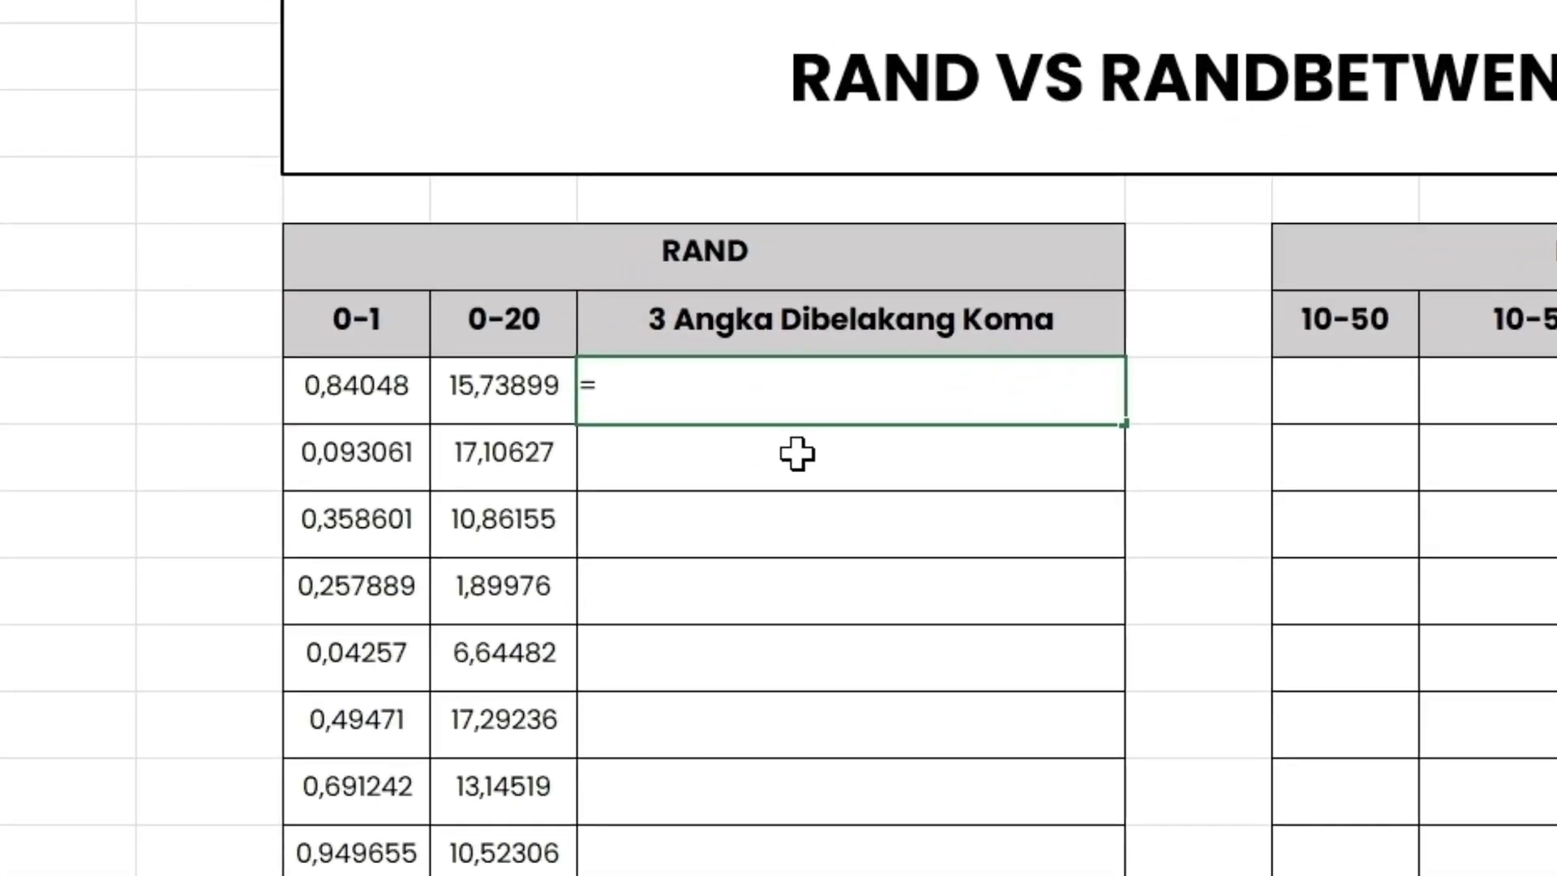
text(round)
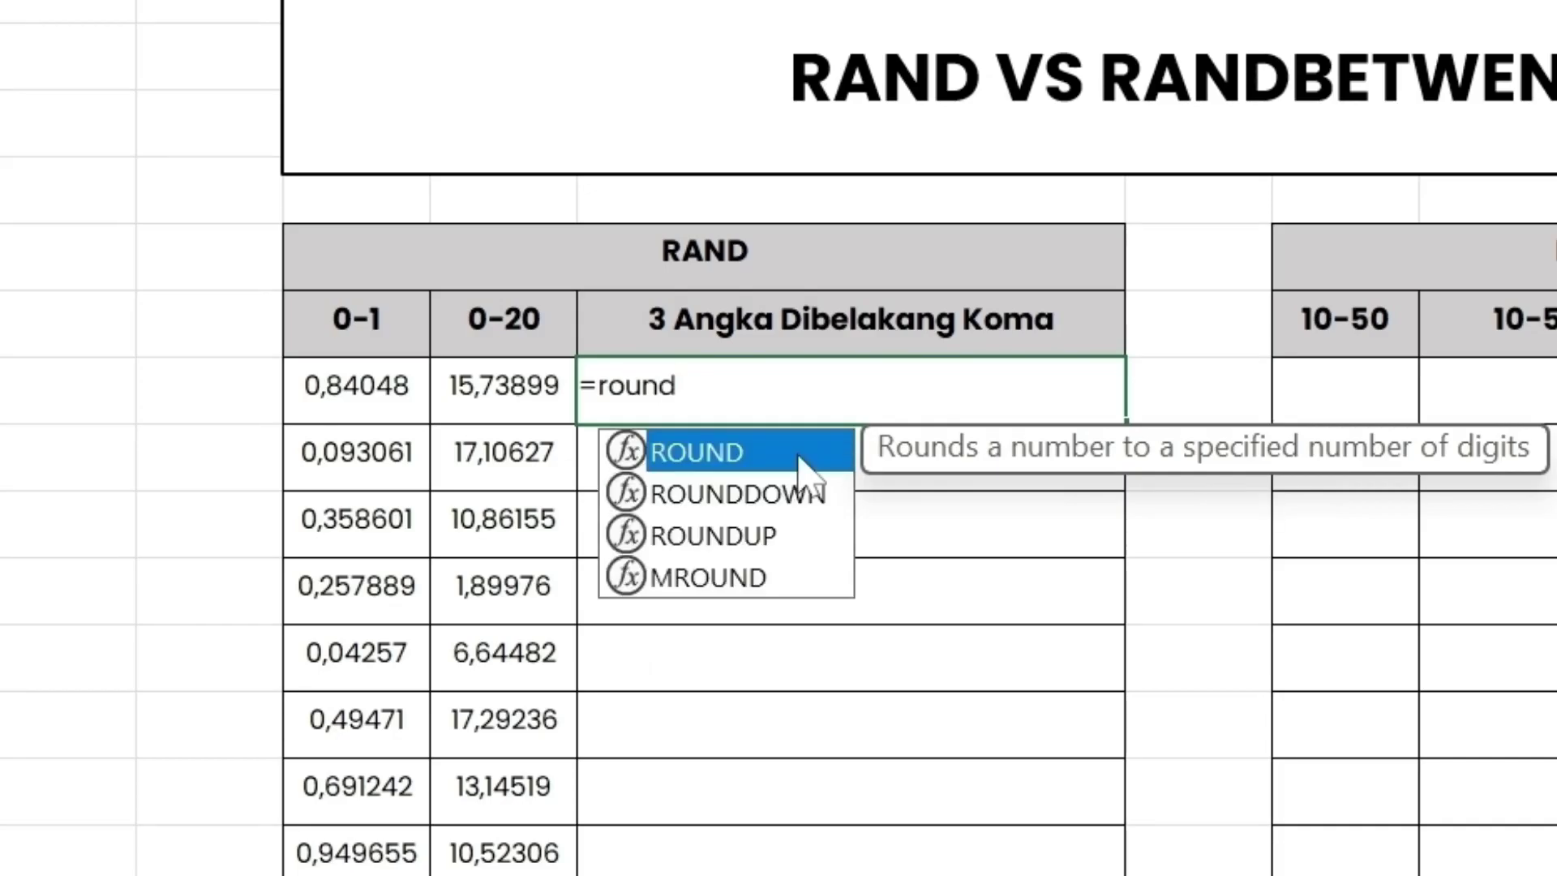
text(()
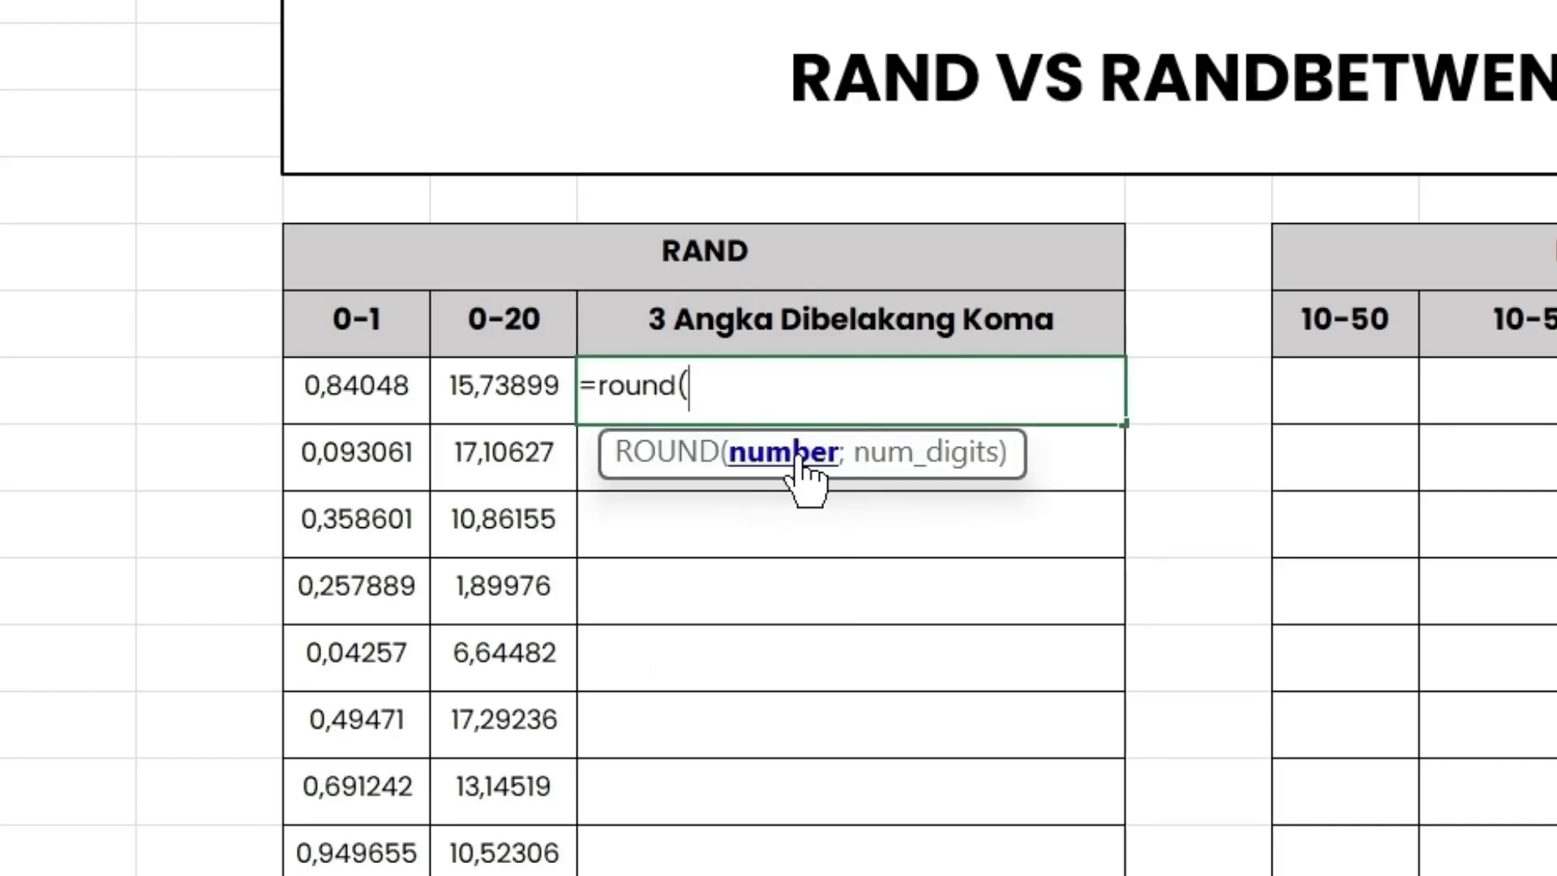
text(rand()
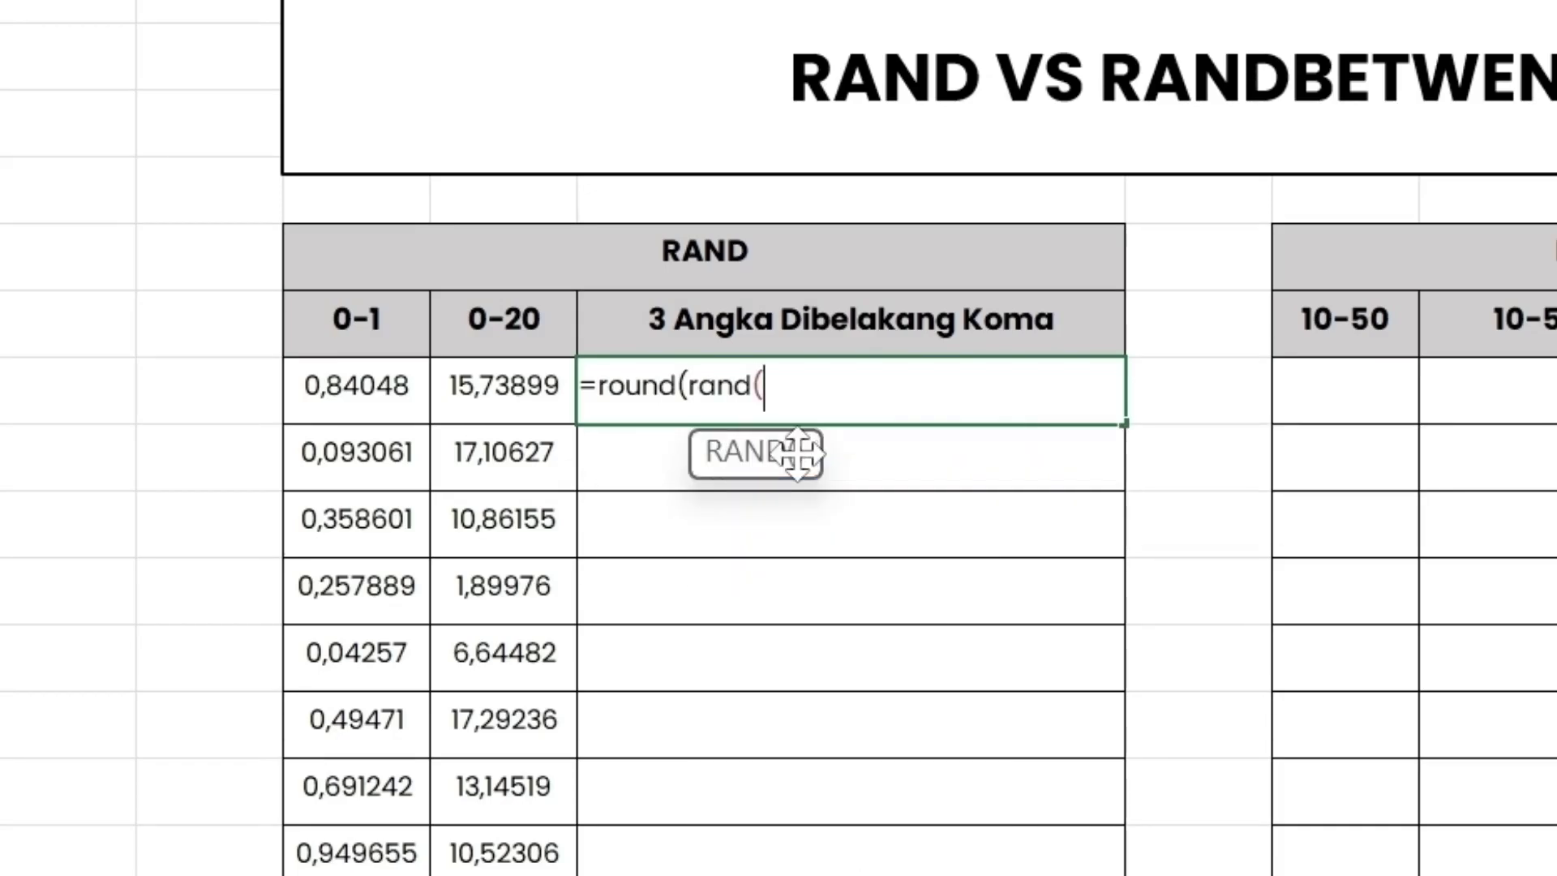
text()*)
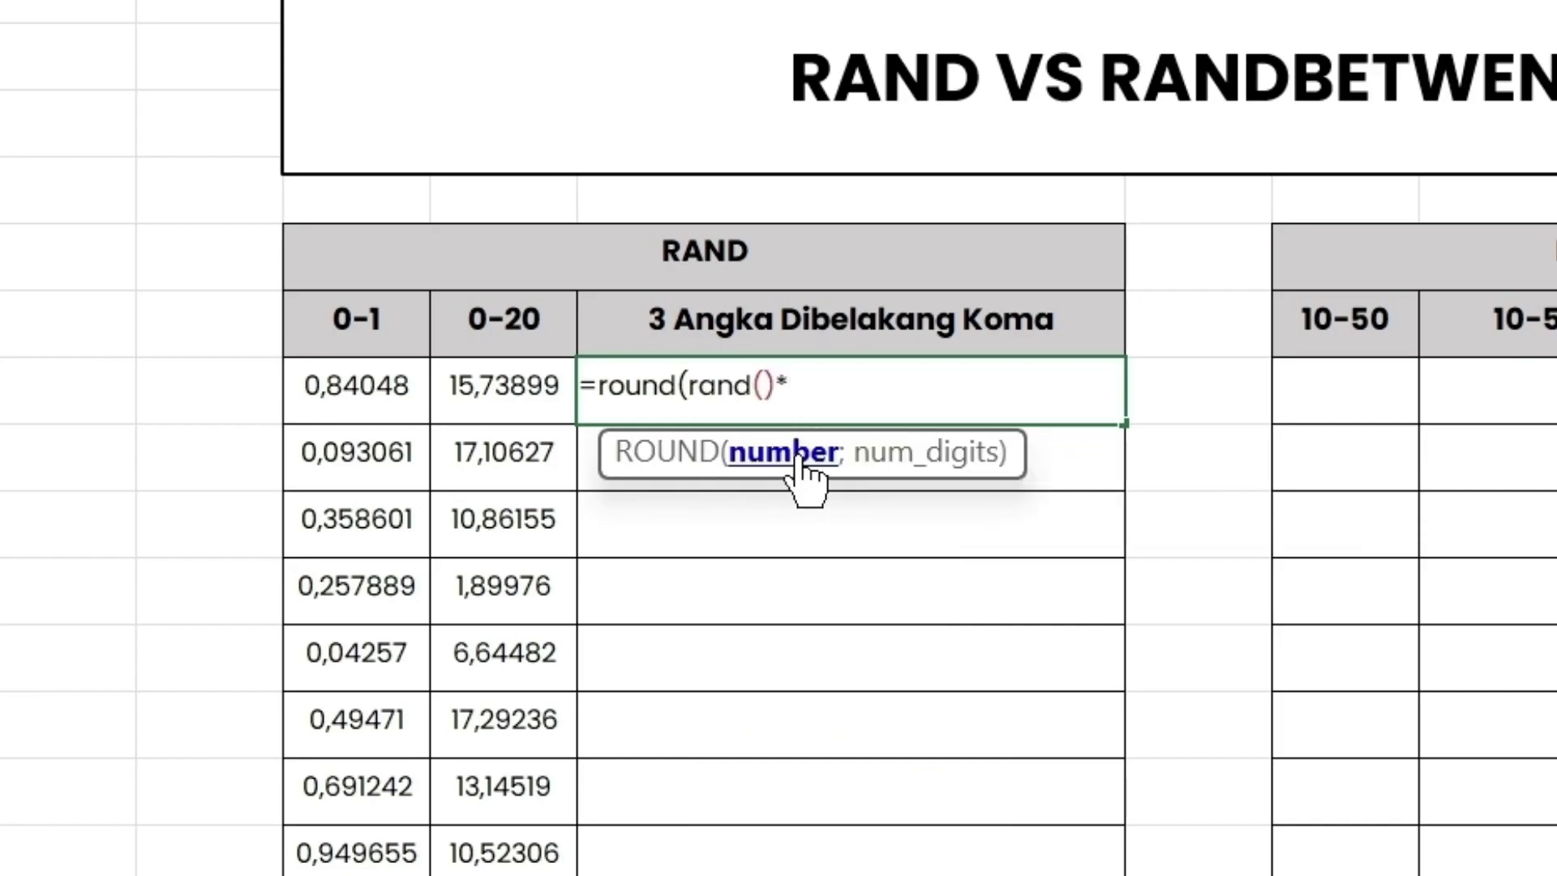
text(20;3)
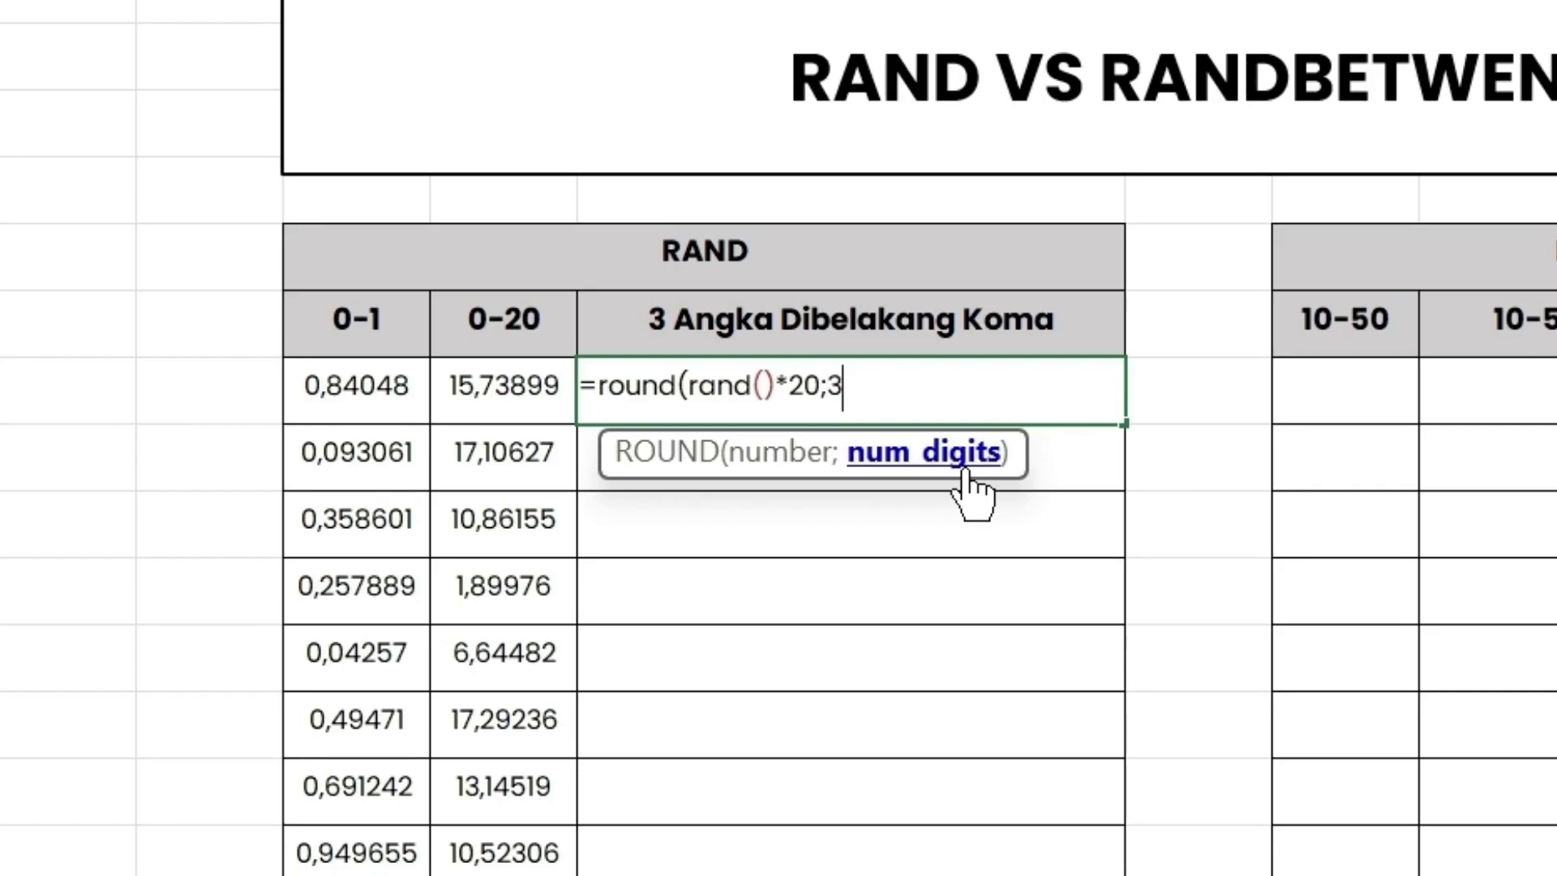
text())
key(Return)
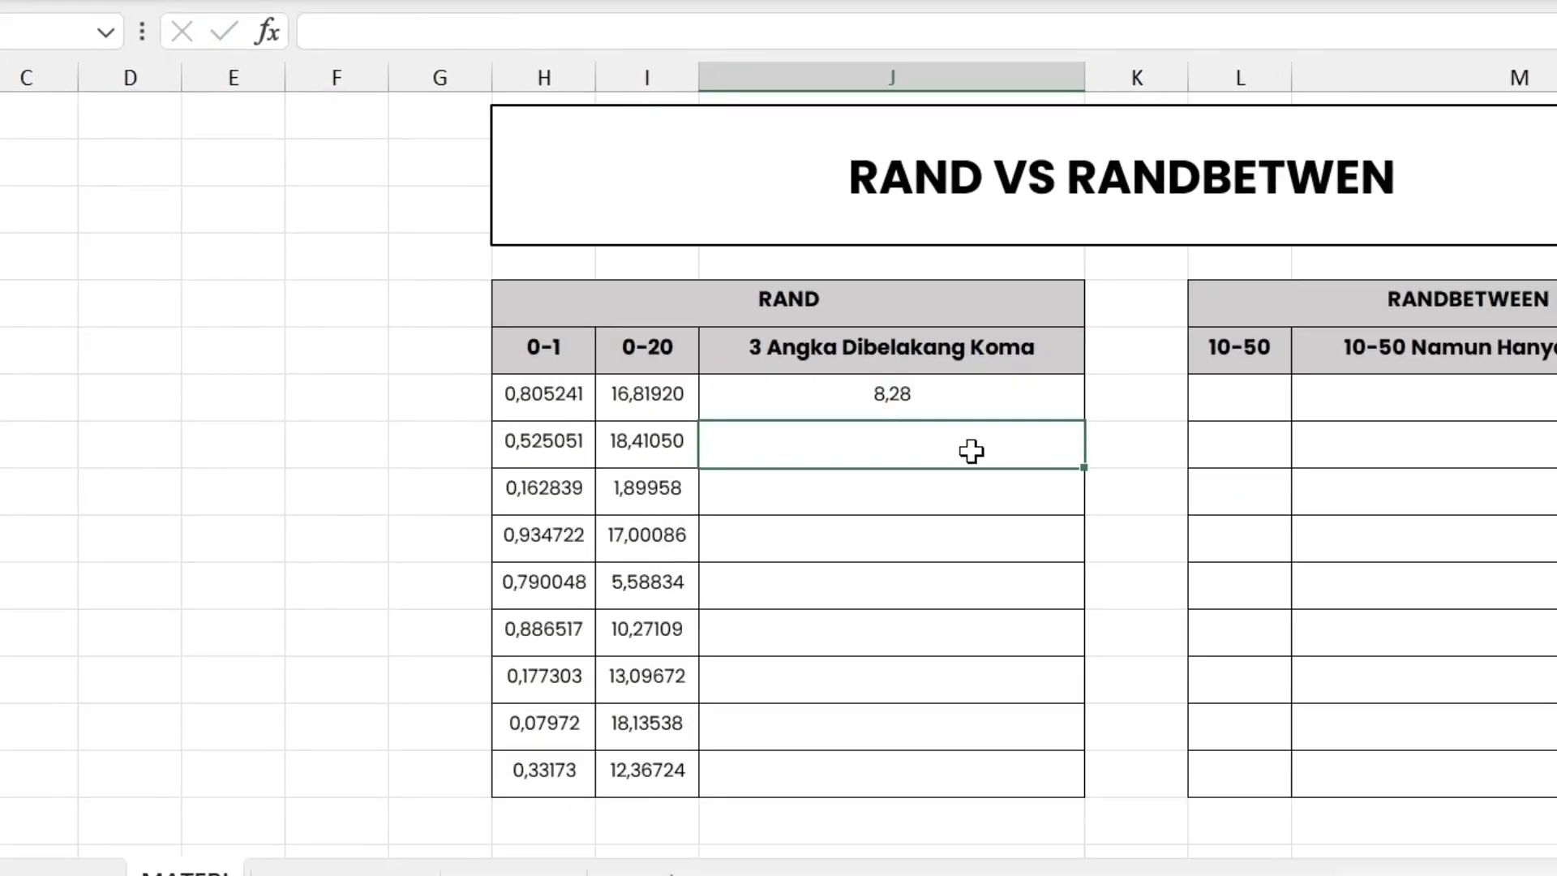
Fill the ROUND formula down the rest of the "3 Angka Dibelakang Koma" column.
key(Up)
double_click(1127, 424)
click(1134, 437)
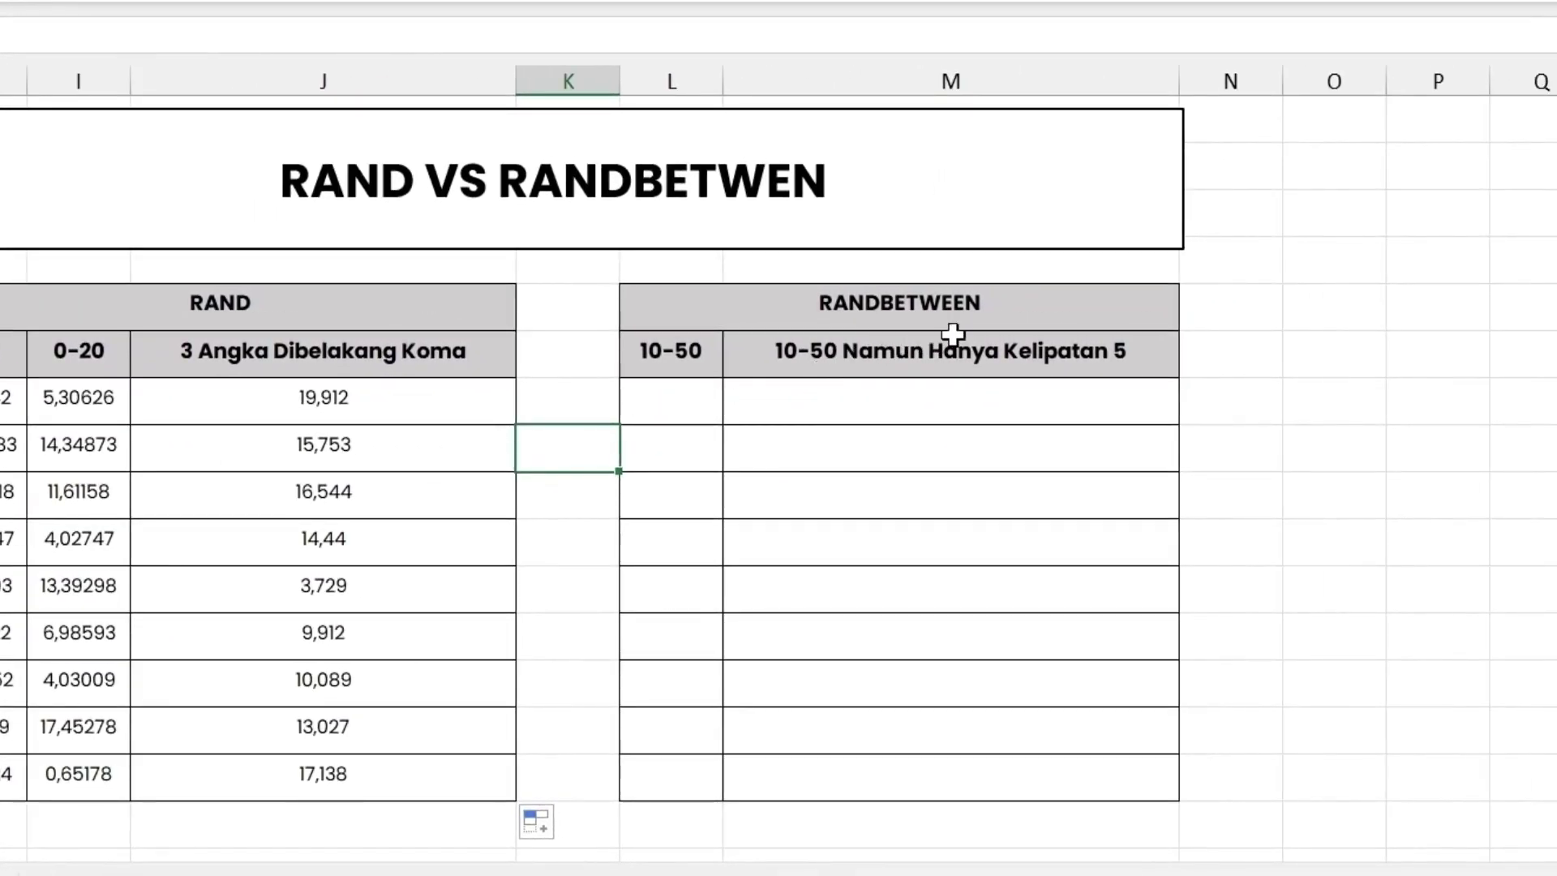
Enter =RANDBETWEEN(10;50) in the first cell of the 10-50 column and fill it down to the table's last row.
click(980, 314)
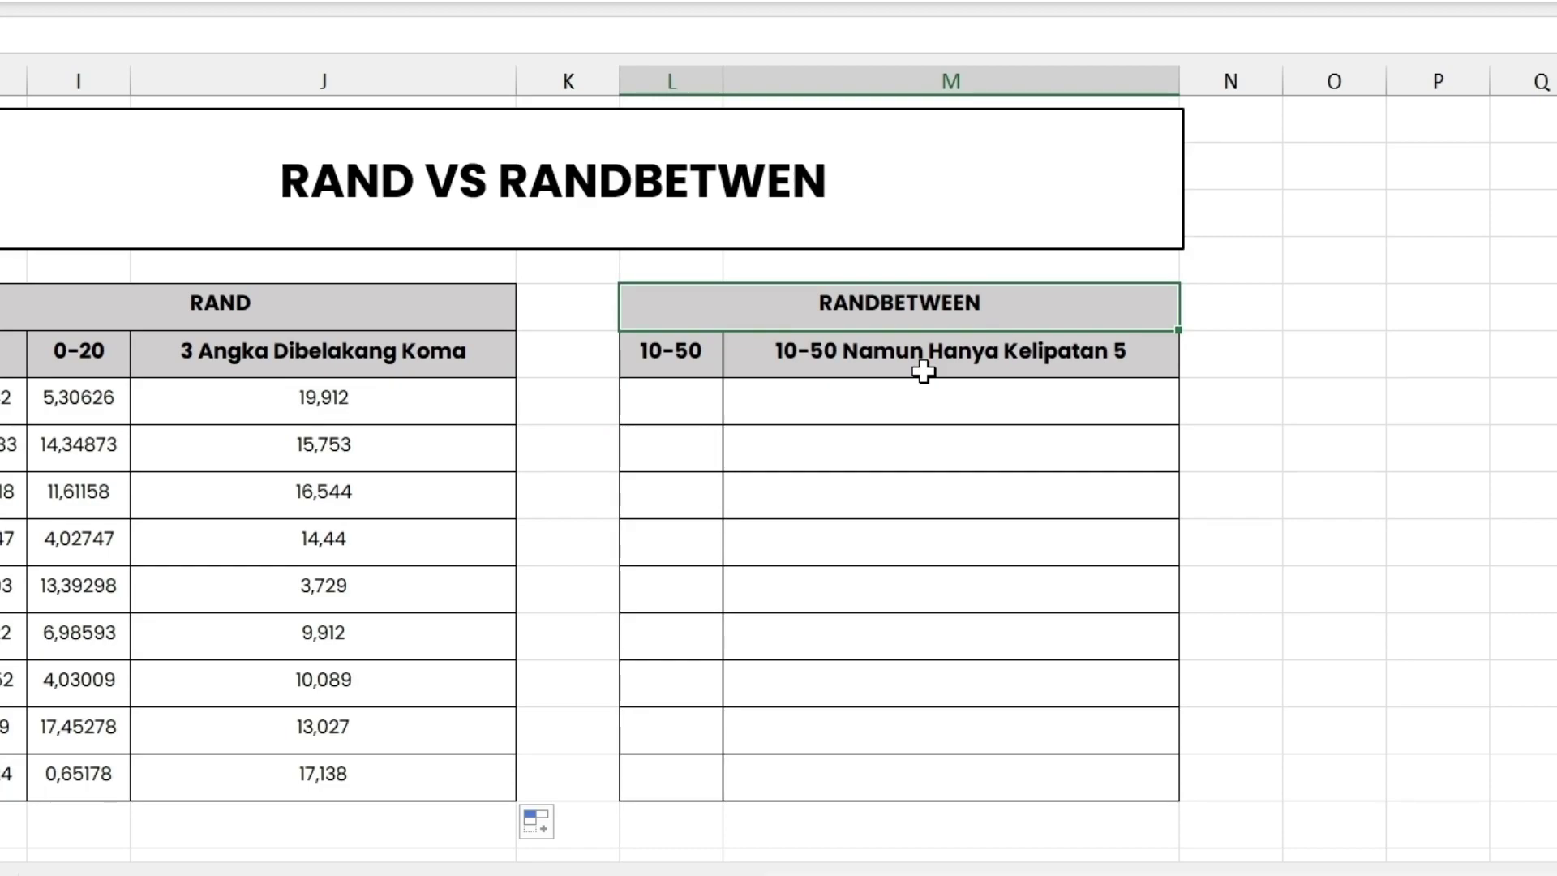
click(711, 398)
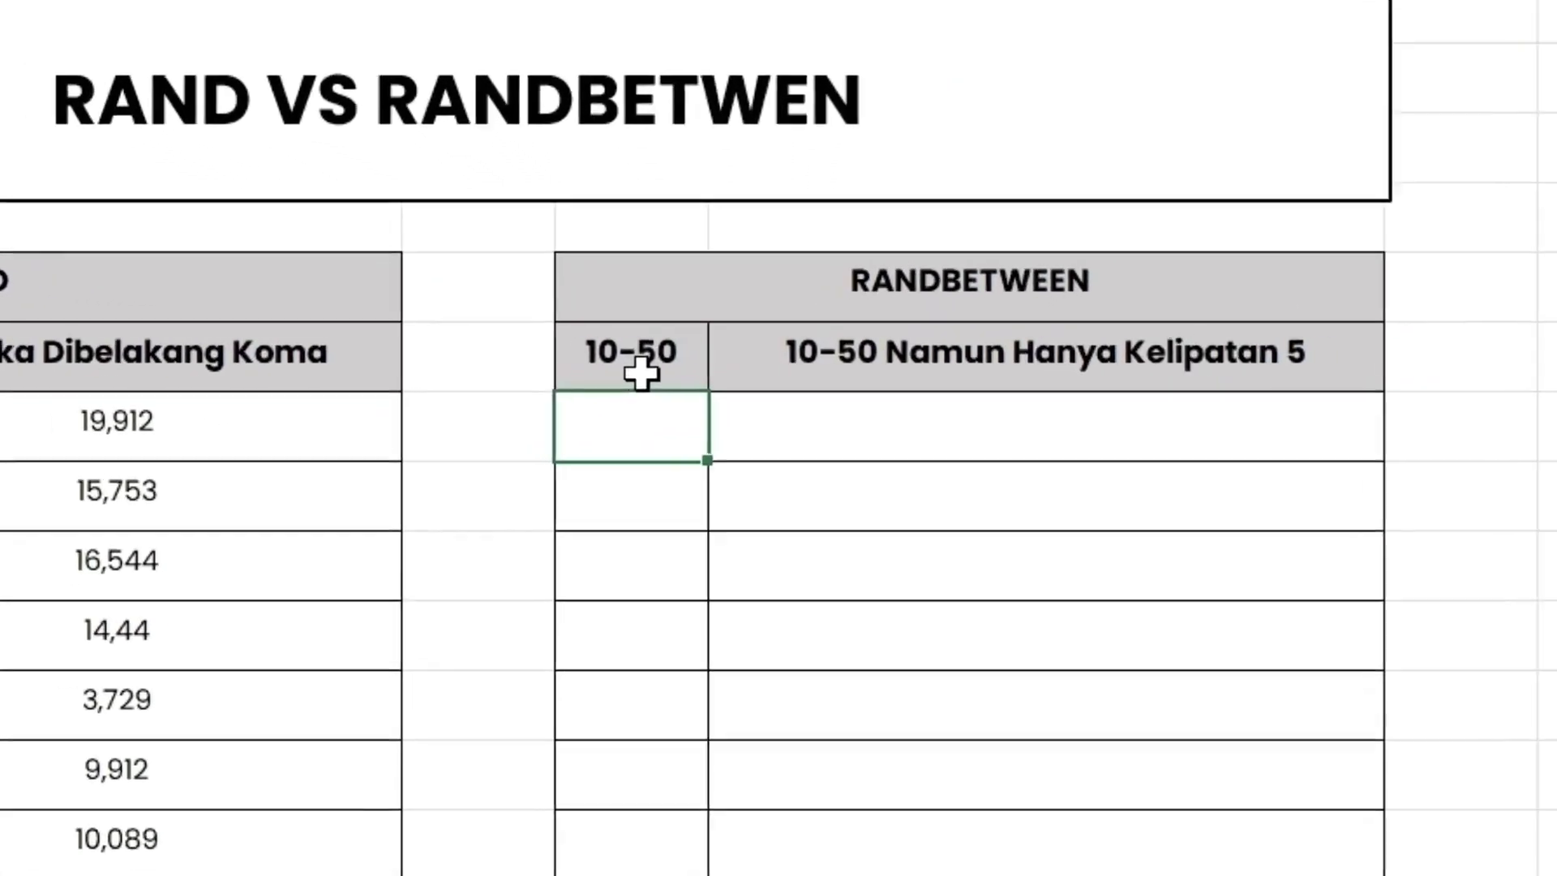
text(=)
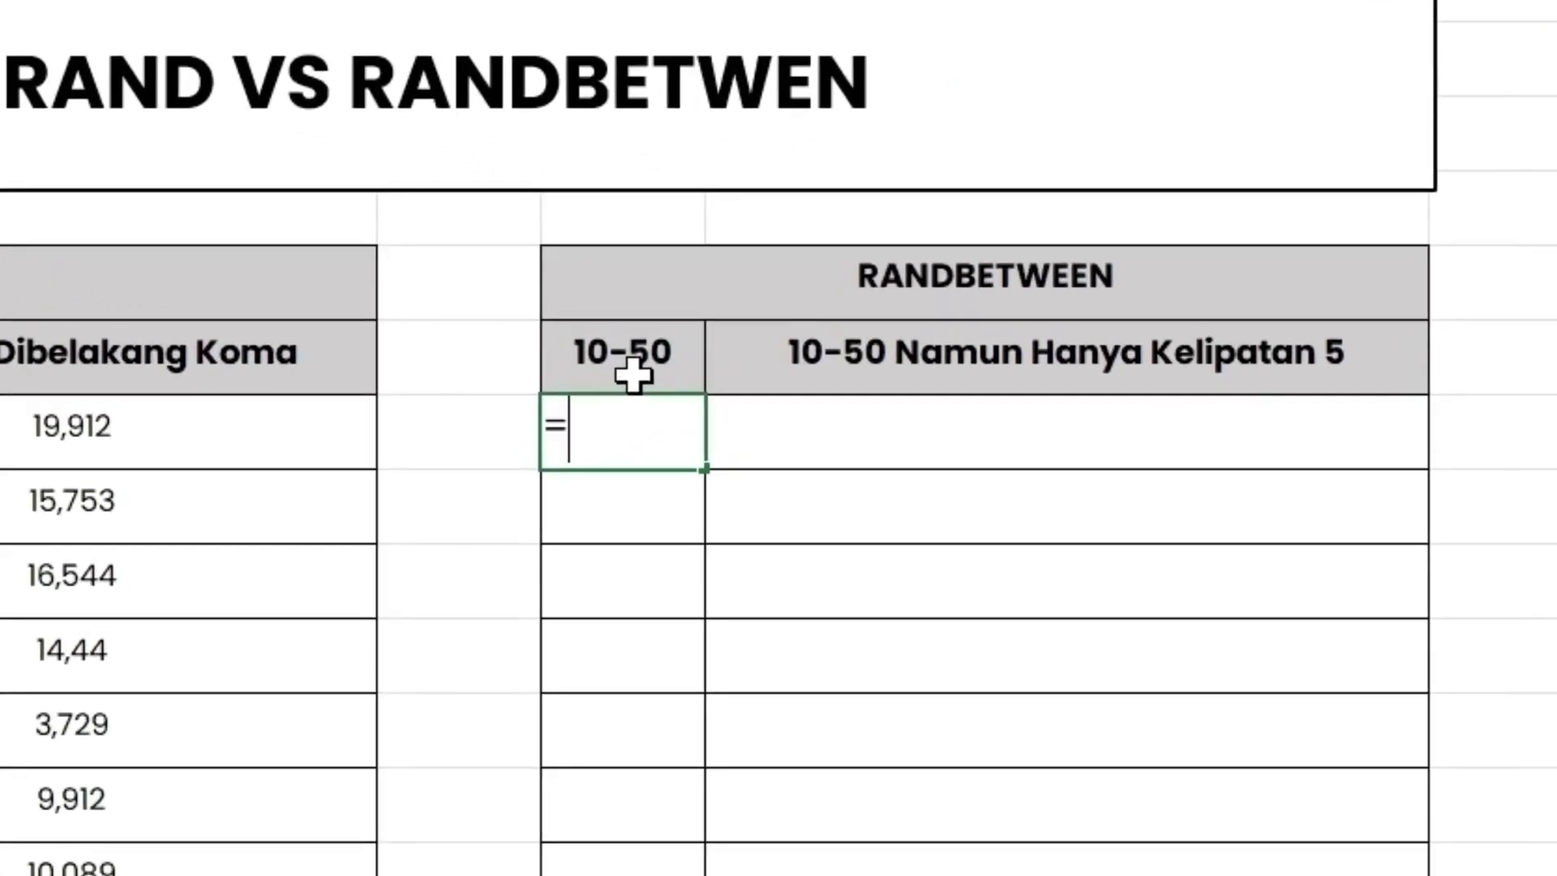
text(randbetween()
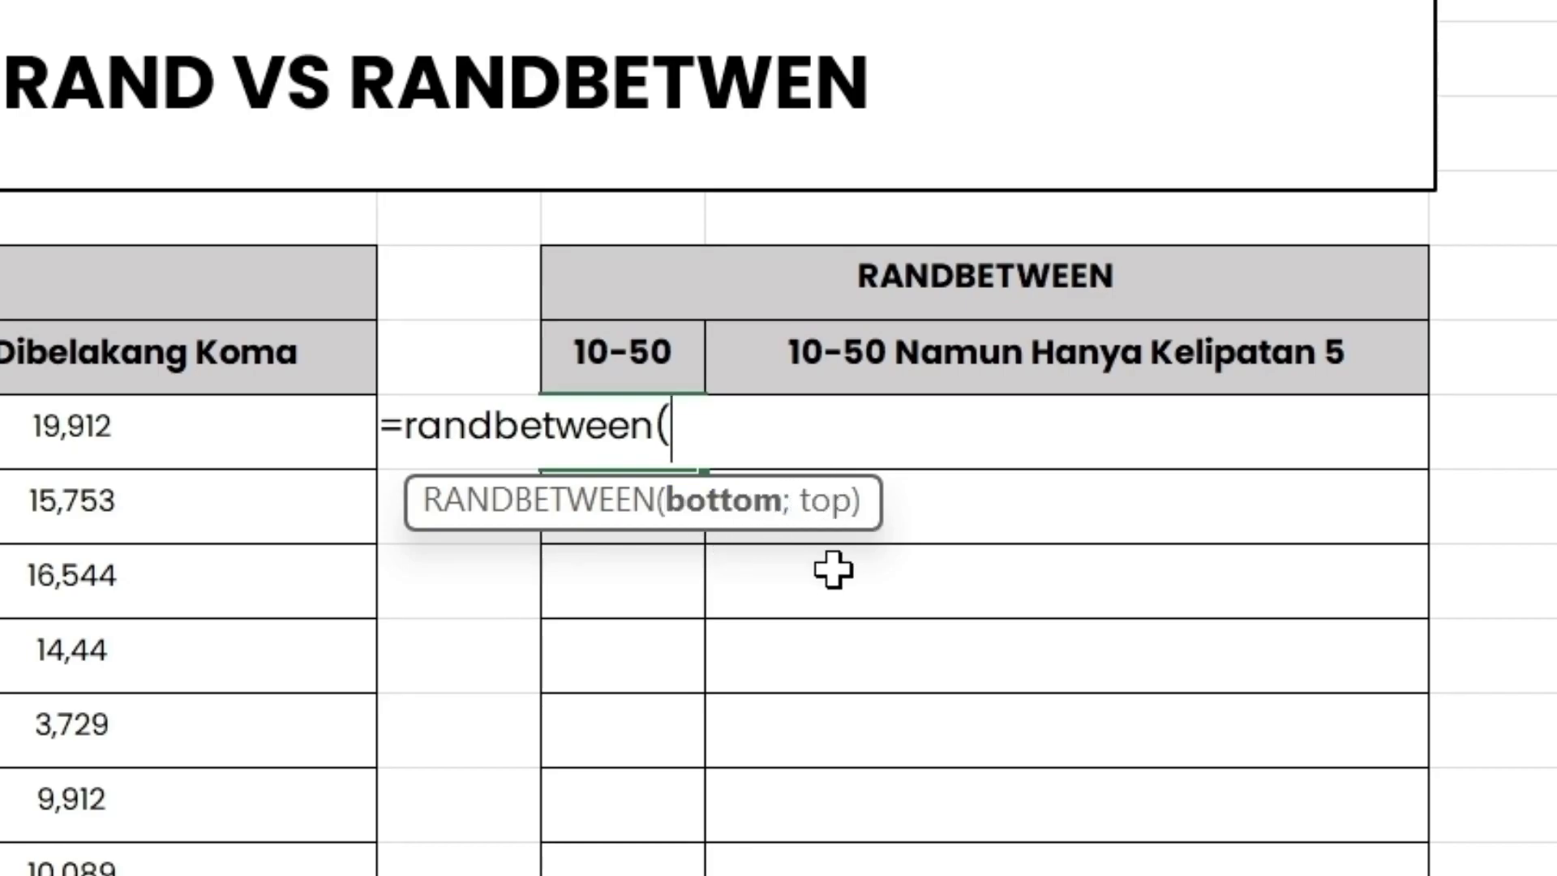
text(10)
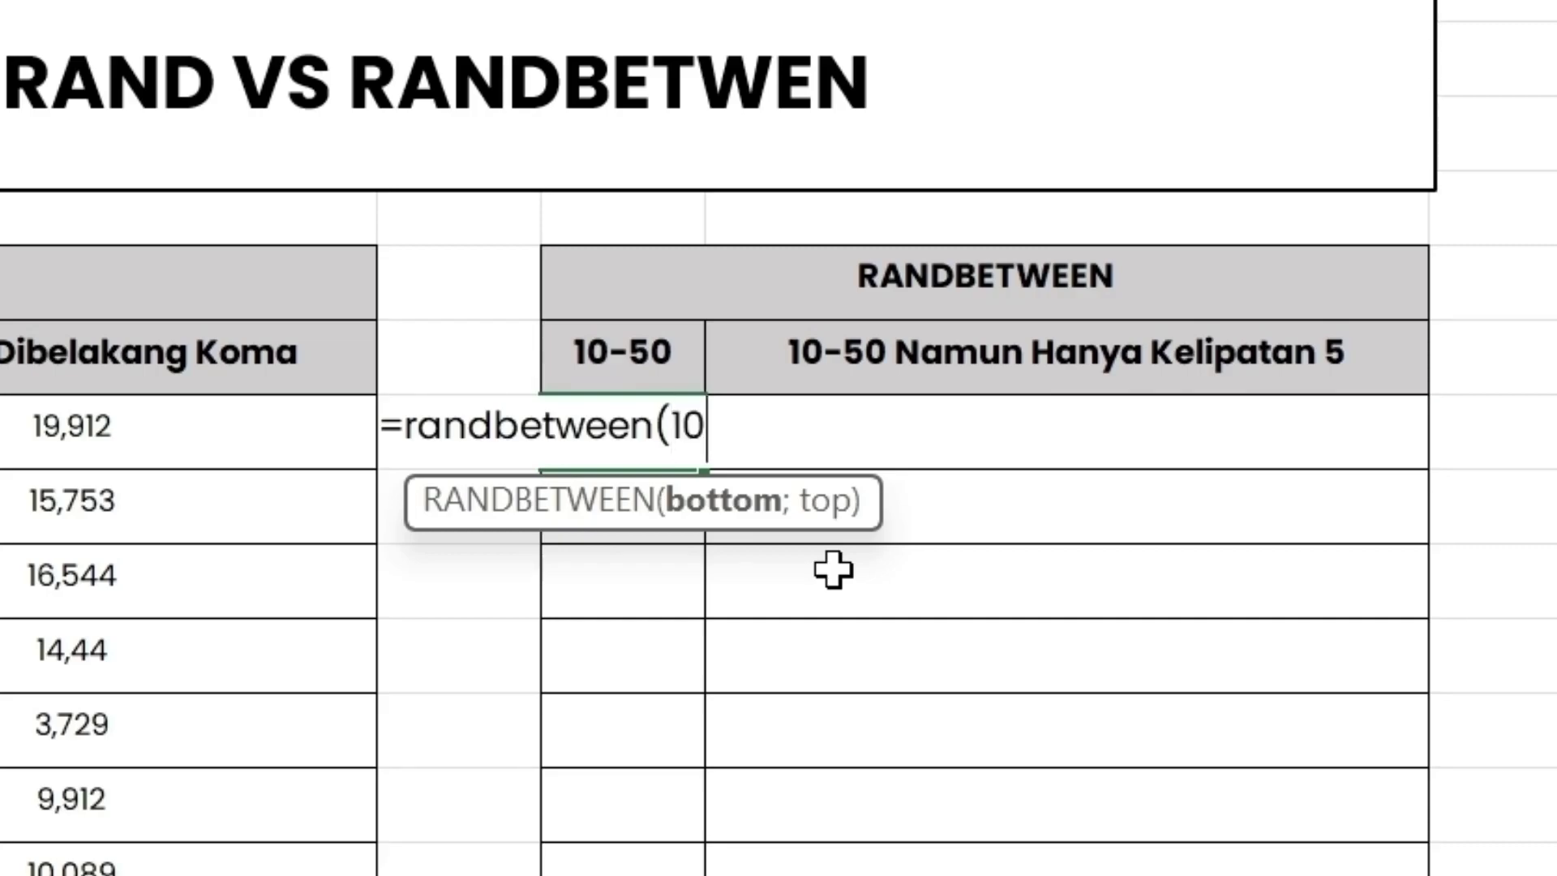
text(;50))
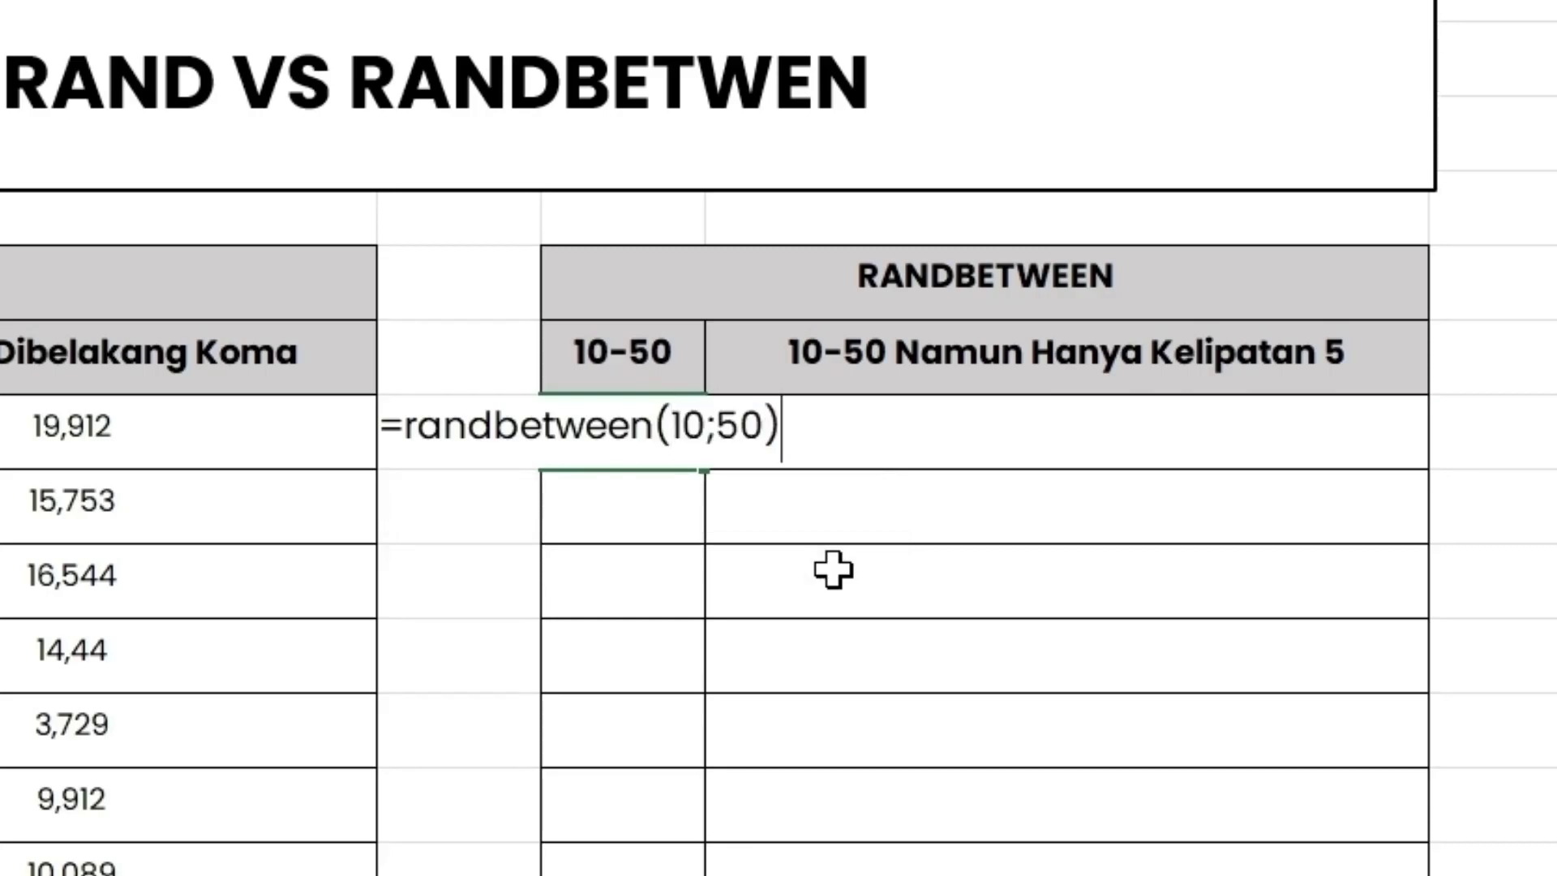
key(Return)
click(681, 446)
drag(705, 467, 706, 875)
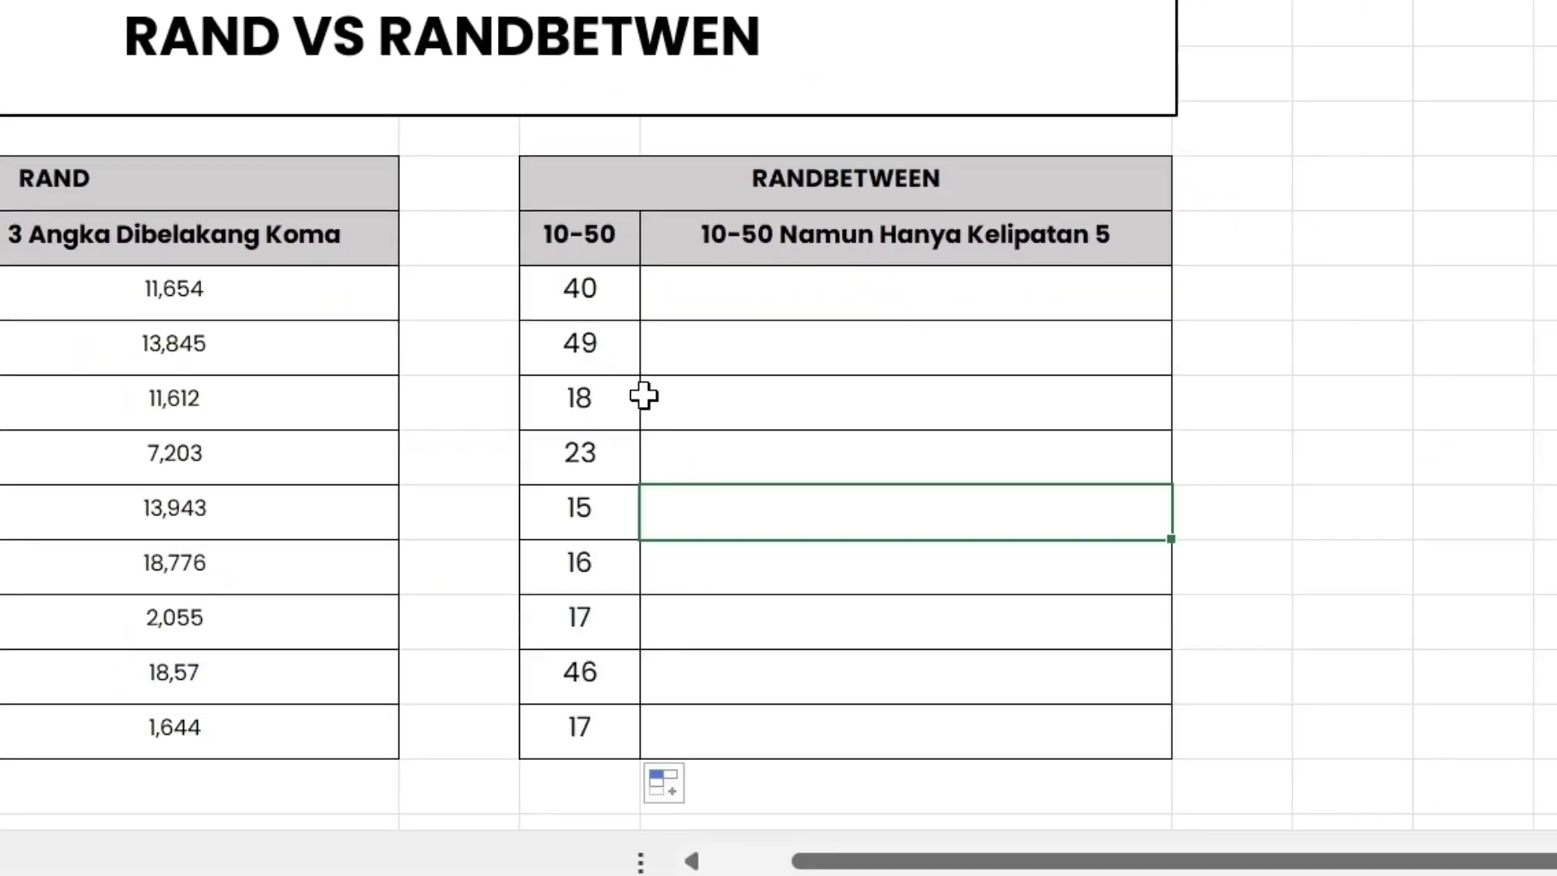
Examine the function name, bottom and top arguments of the RANDBETWEEN formula in the first cell of the 10-50 column.
click(577, 300)
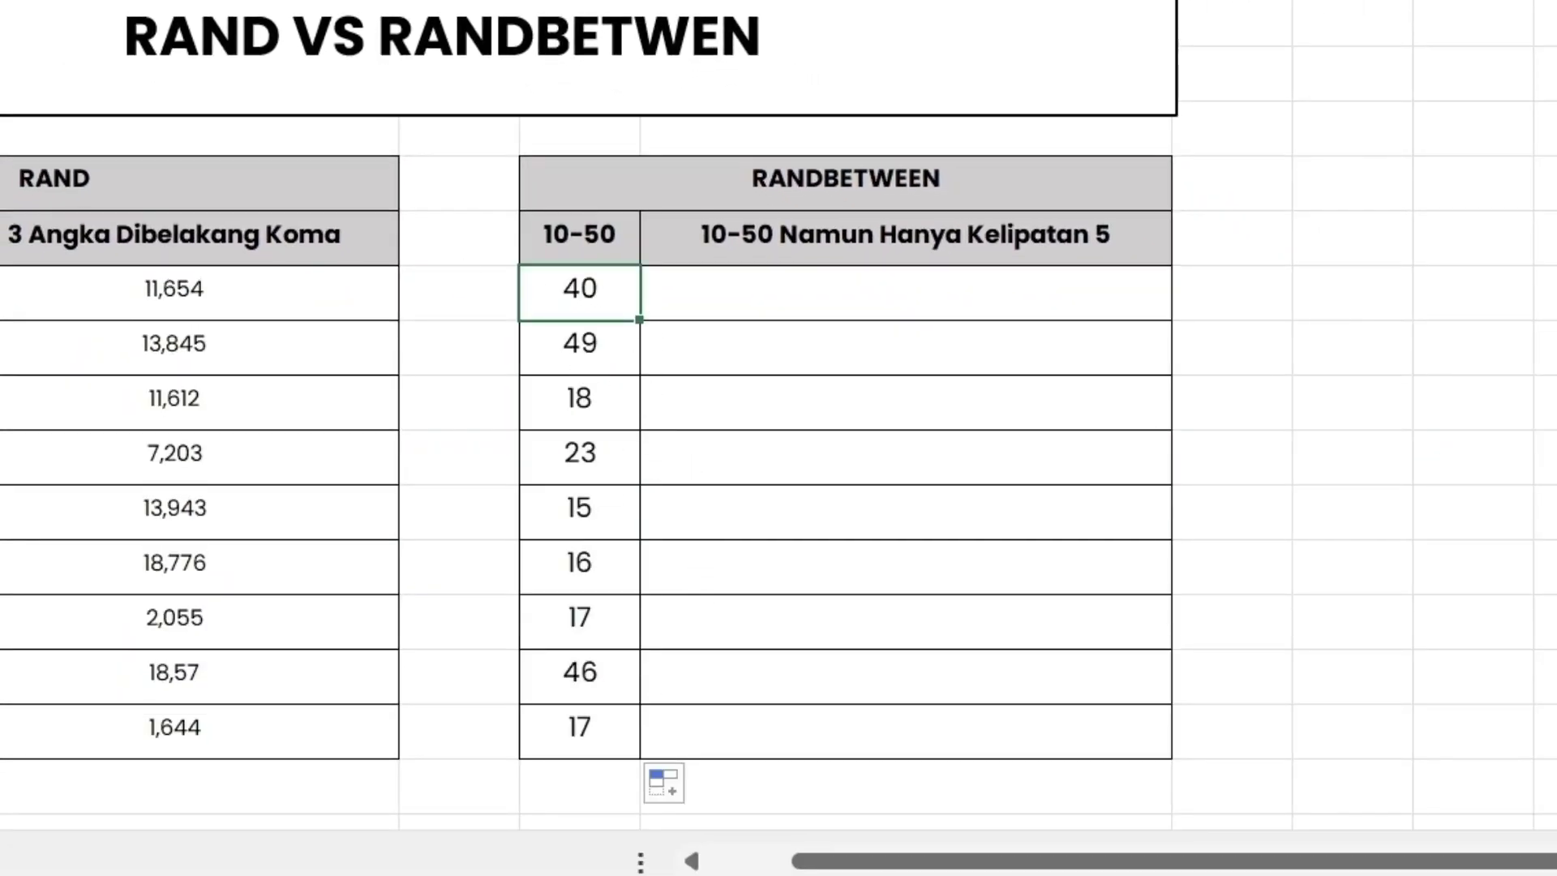
key(F2)
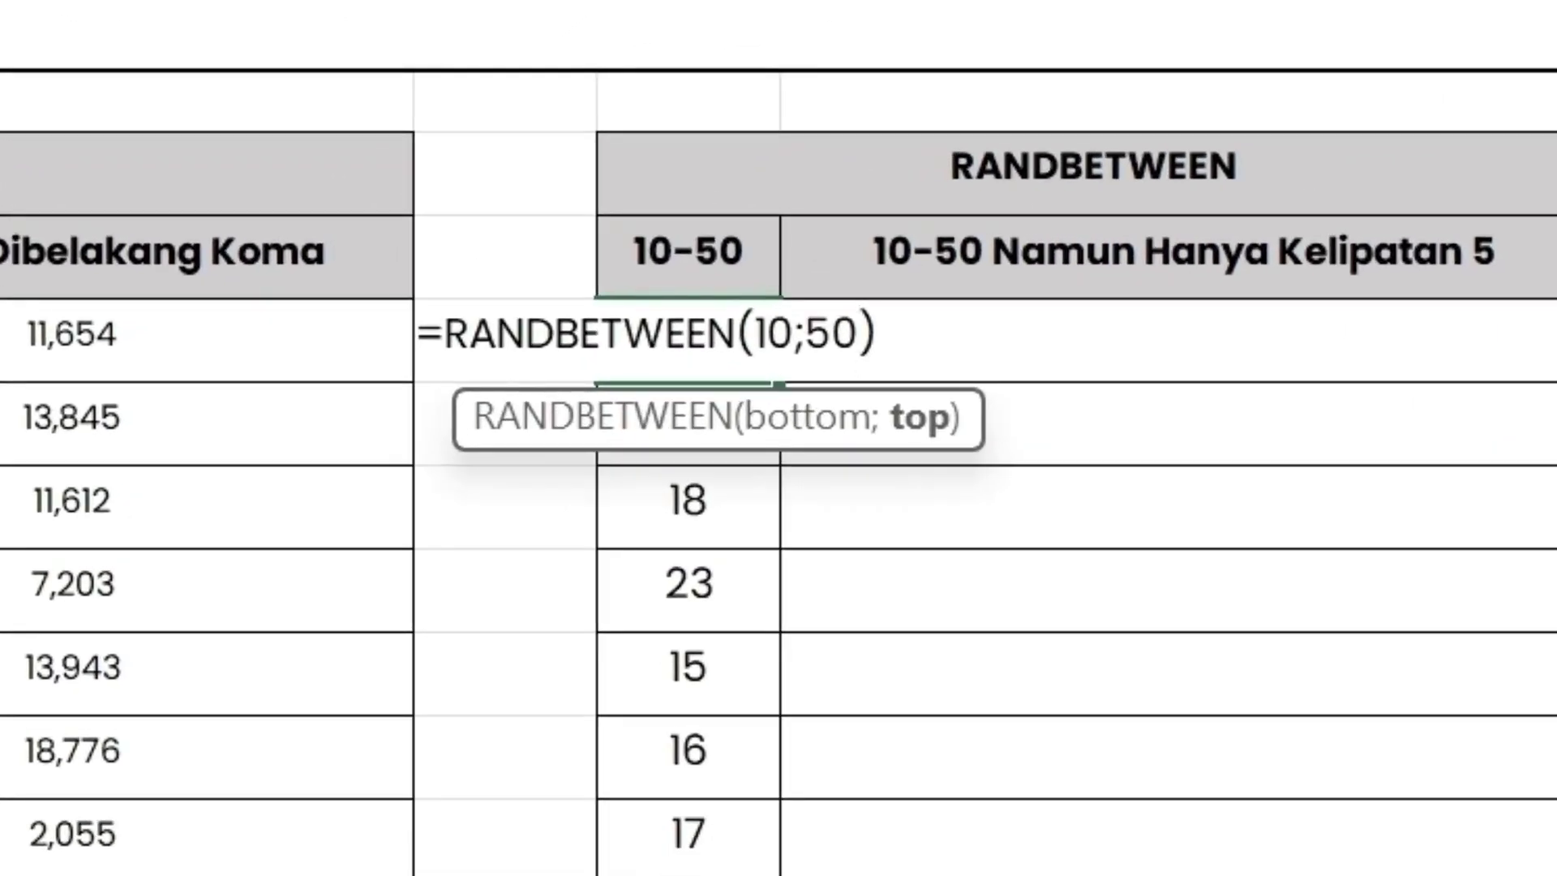
drag(444, 334, 736, 334)
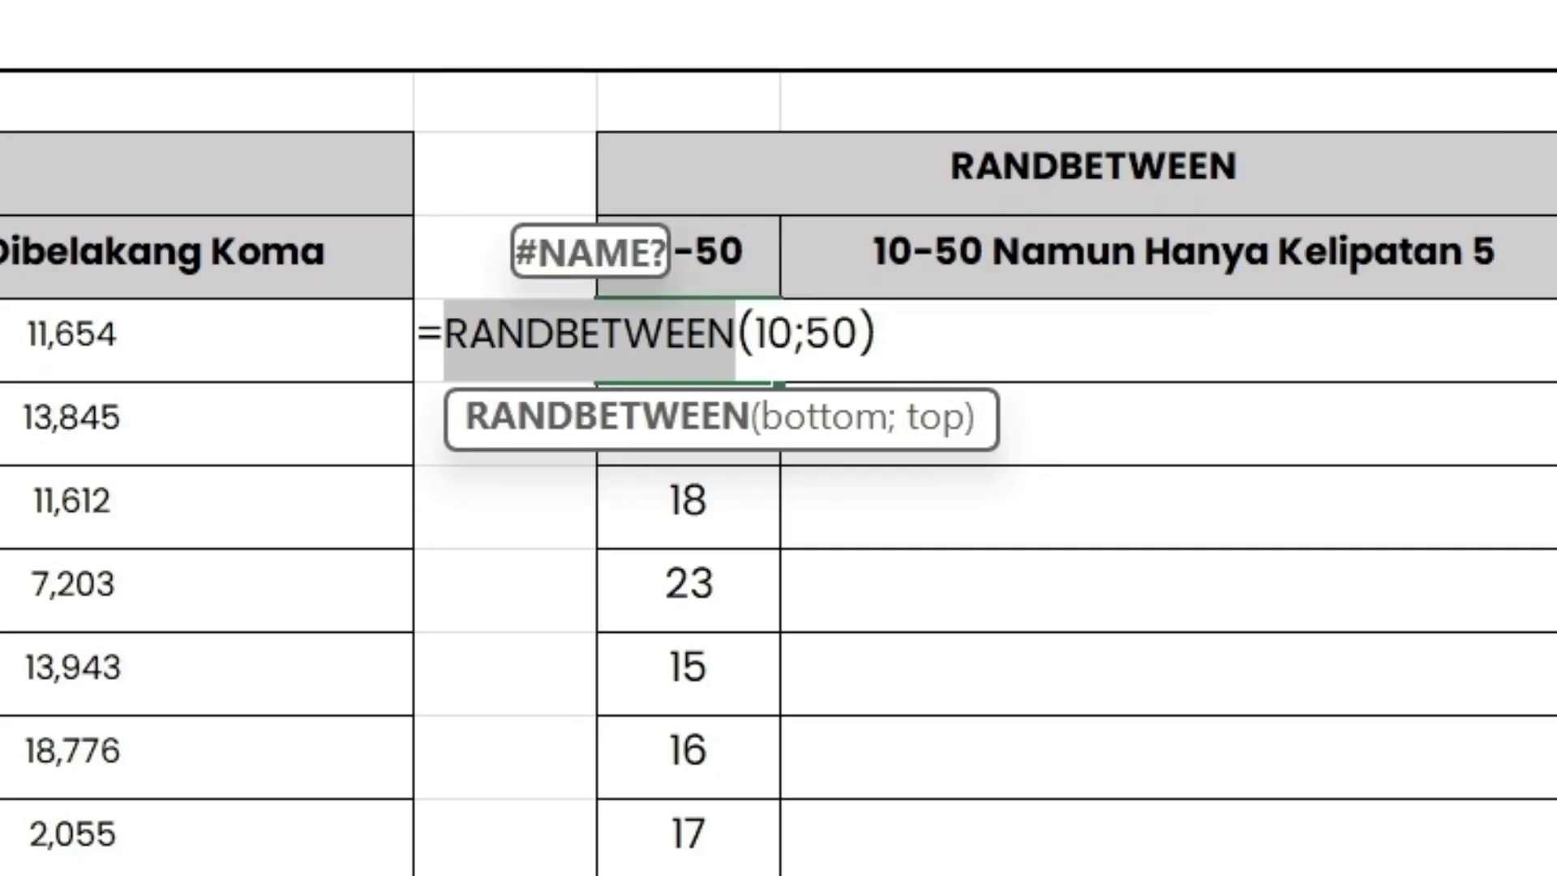
mouse_move(769, 334)
mouse_down()
mouse_move(833, 334)
mouse_move(769, 334)
mouse_move(793, 334)
mouse_up()
click(832, 334)
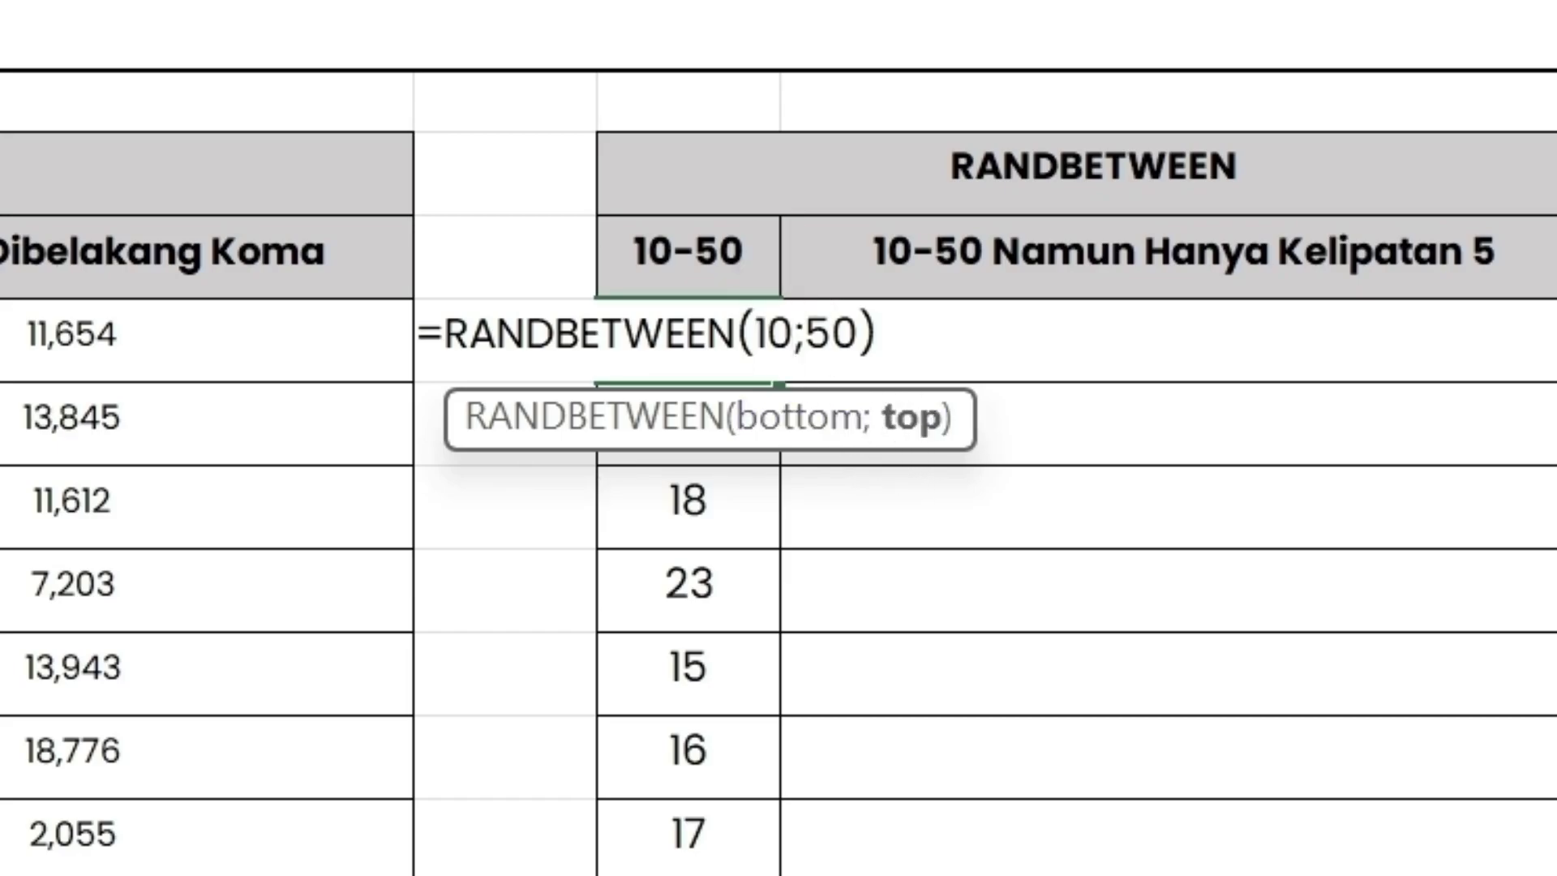
click(879, 334)
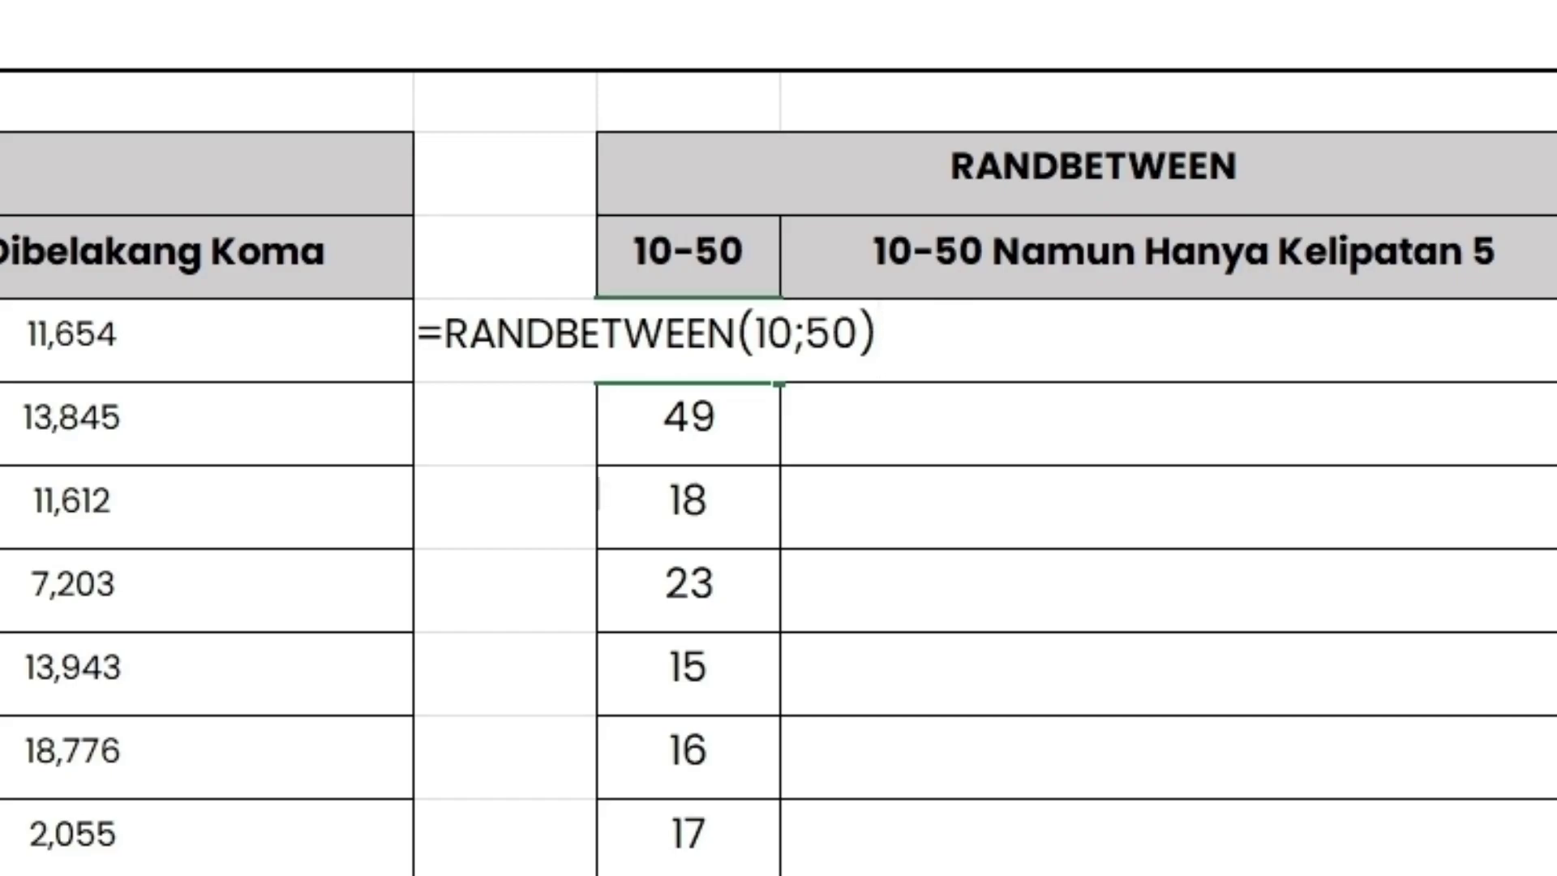
key(Return)
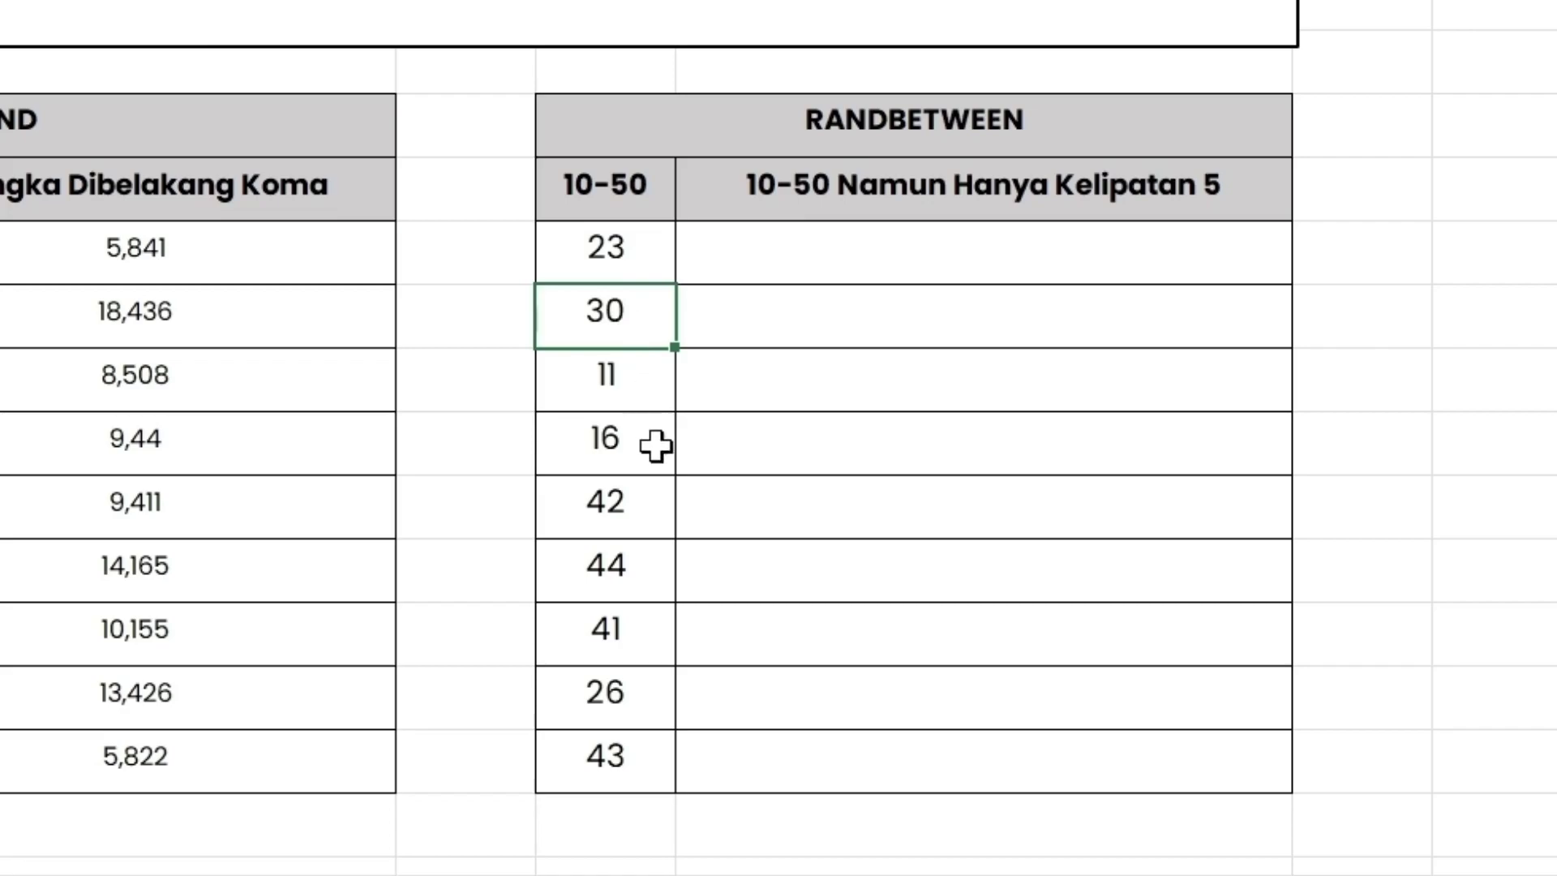
click(858, 577)
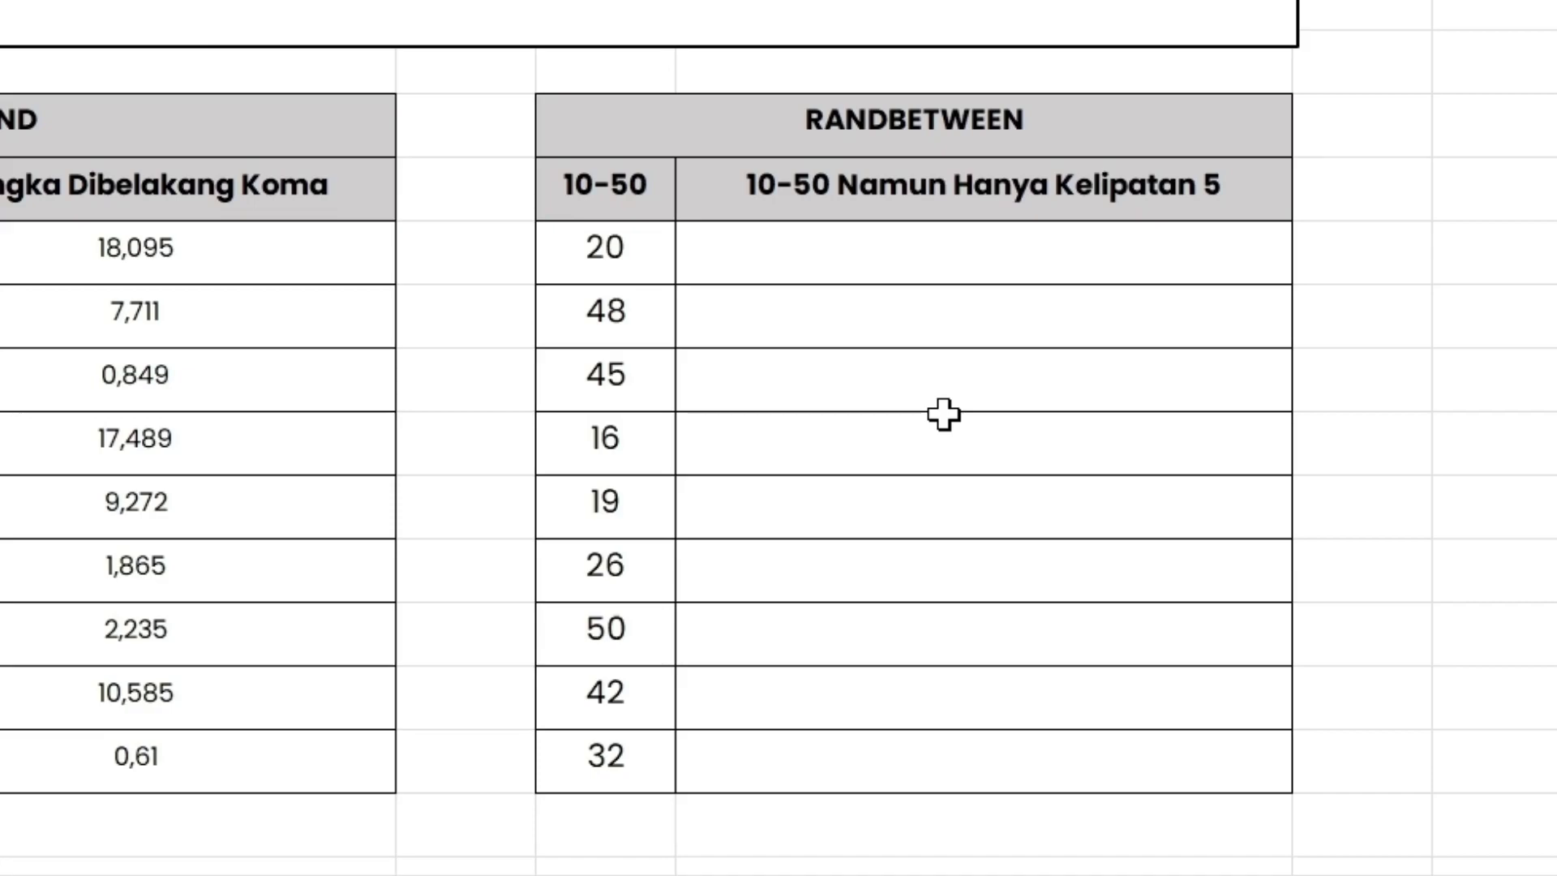
Enter =CEILING(RANDBETWEEN(10;50);5) in the first cell of the "10-50 Namun Hanya Kelipatan 5" column.
click(888, 270)
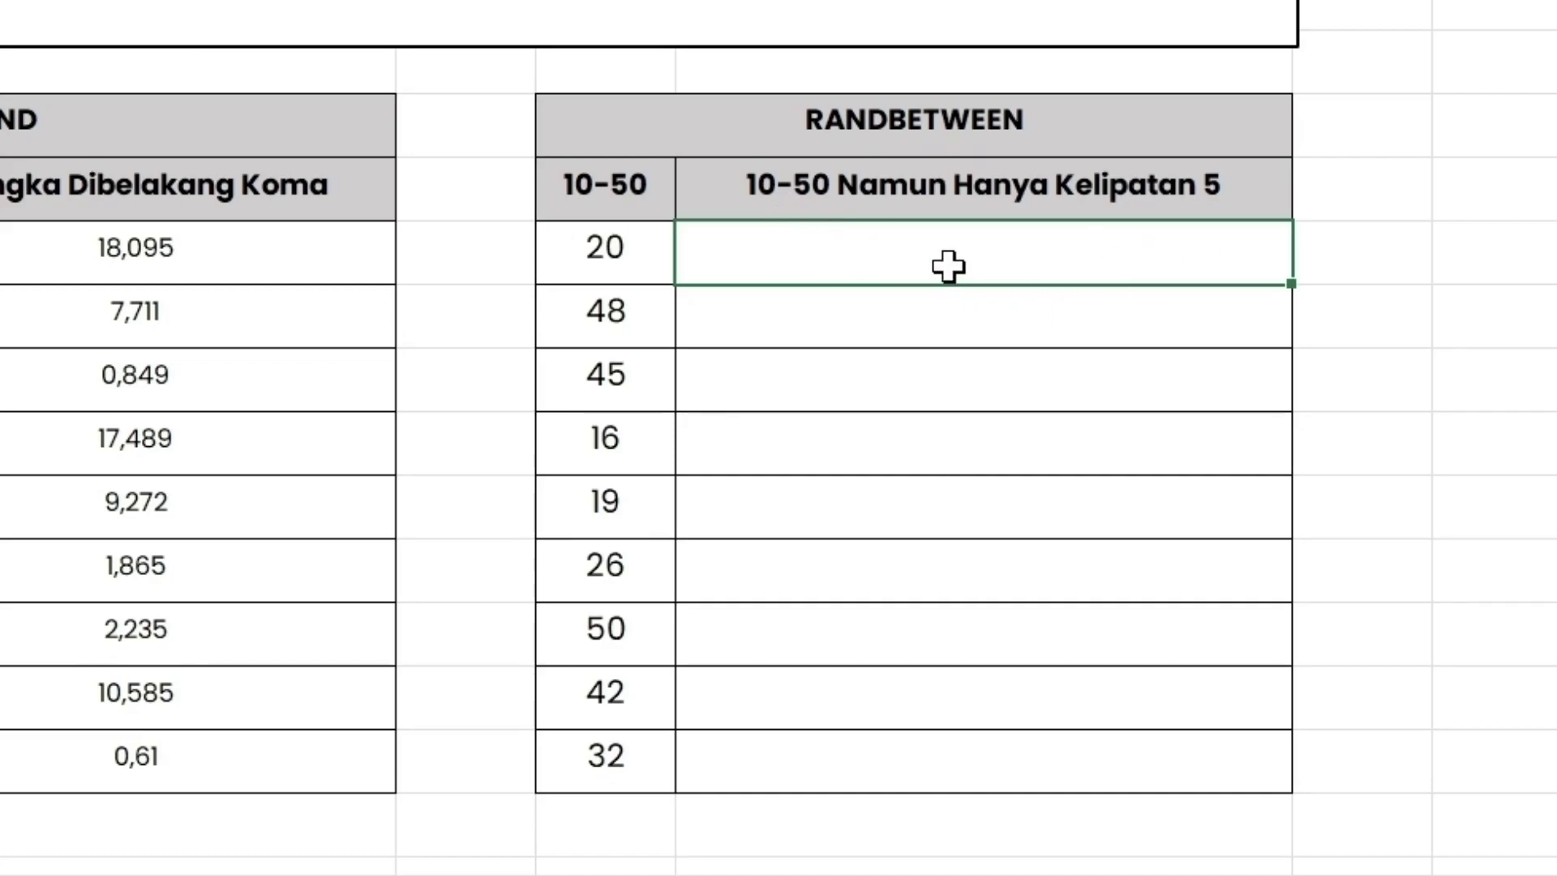
text(=)
text(ceili)
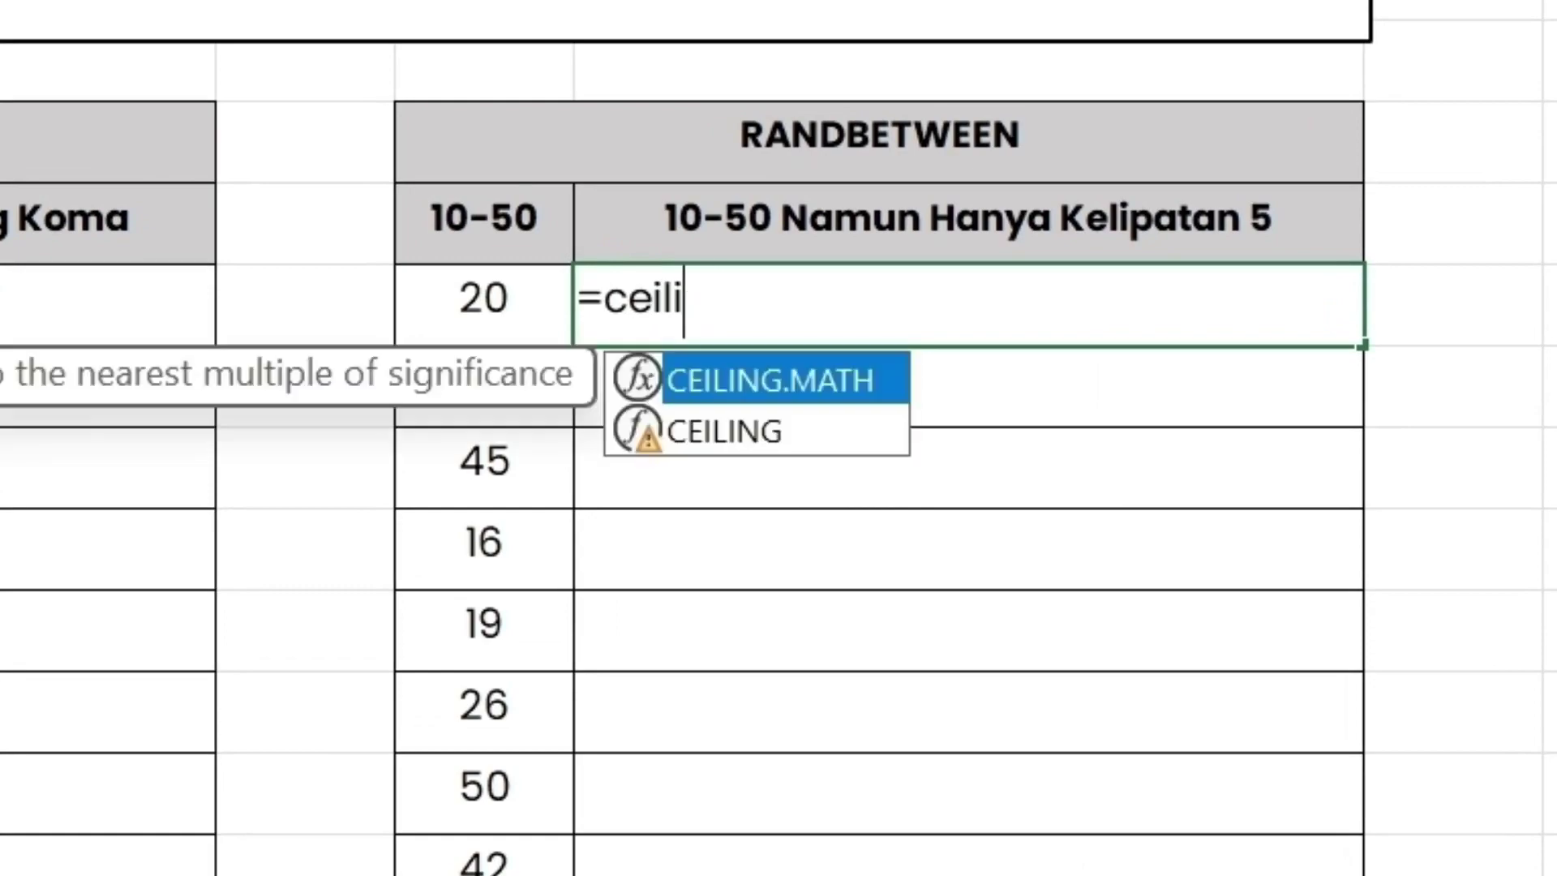
text(ng()
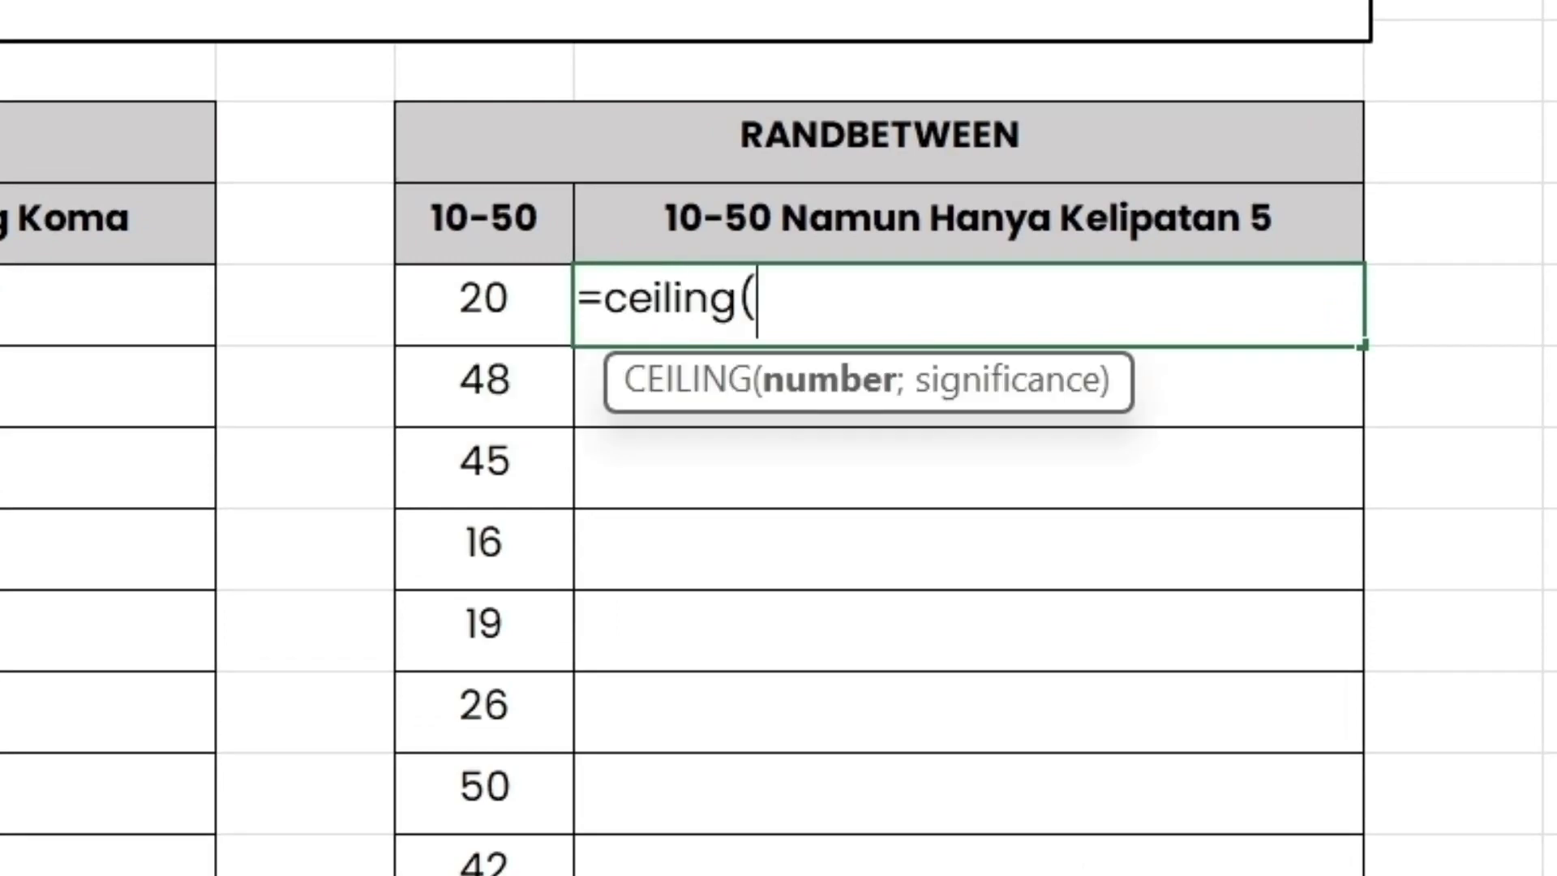
text(randbetween)
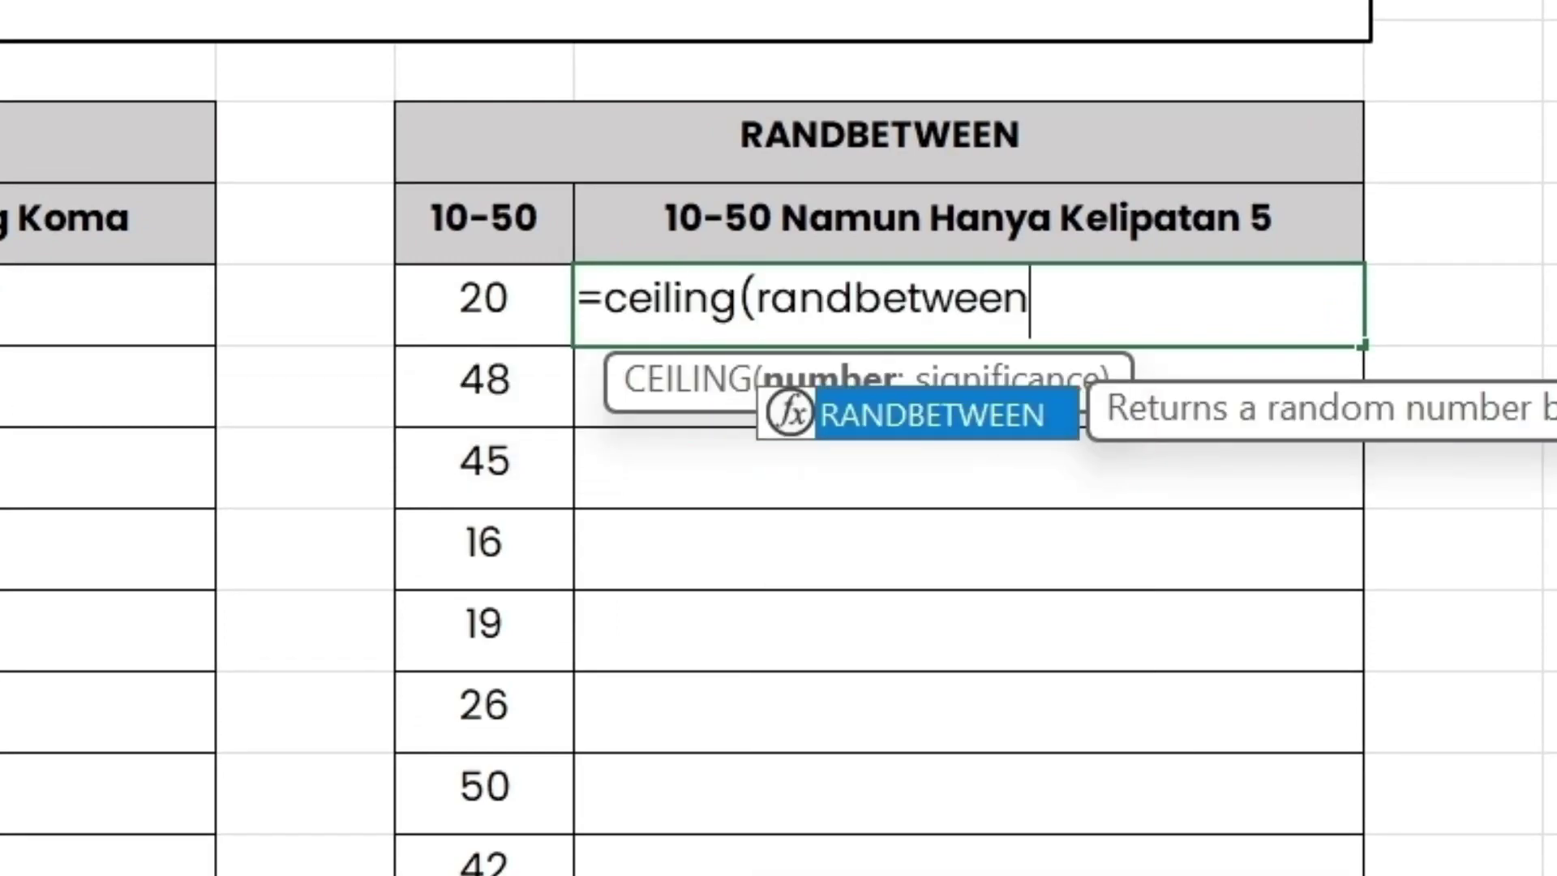
text(()
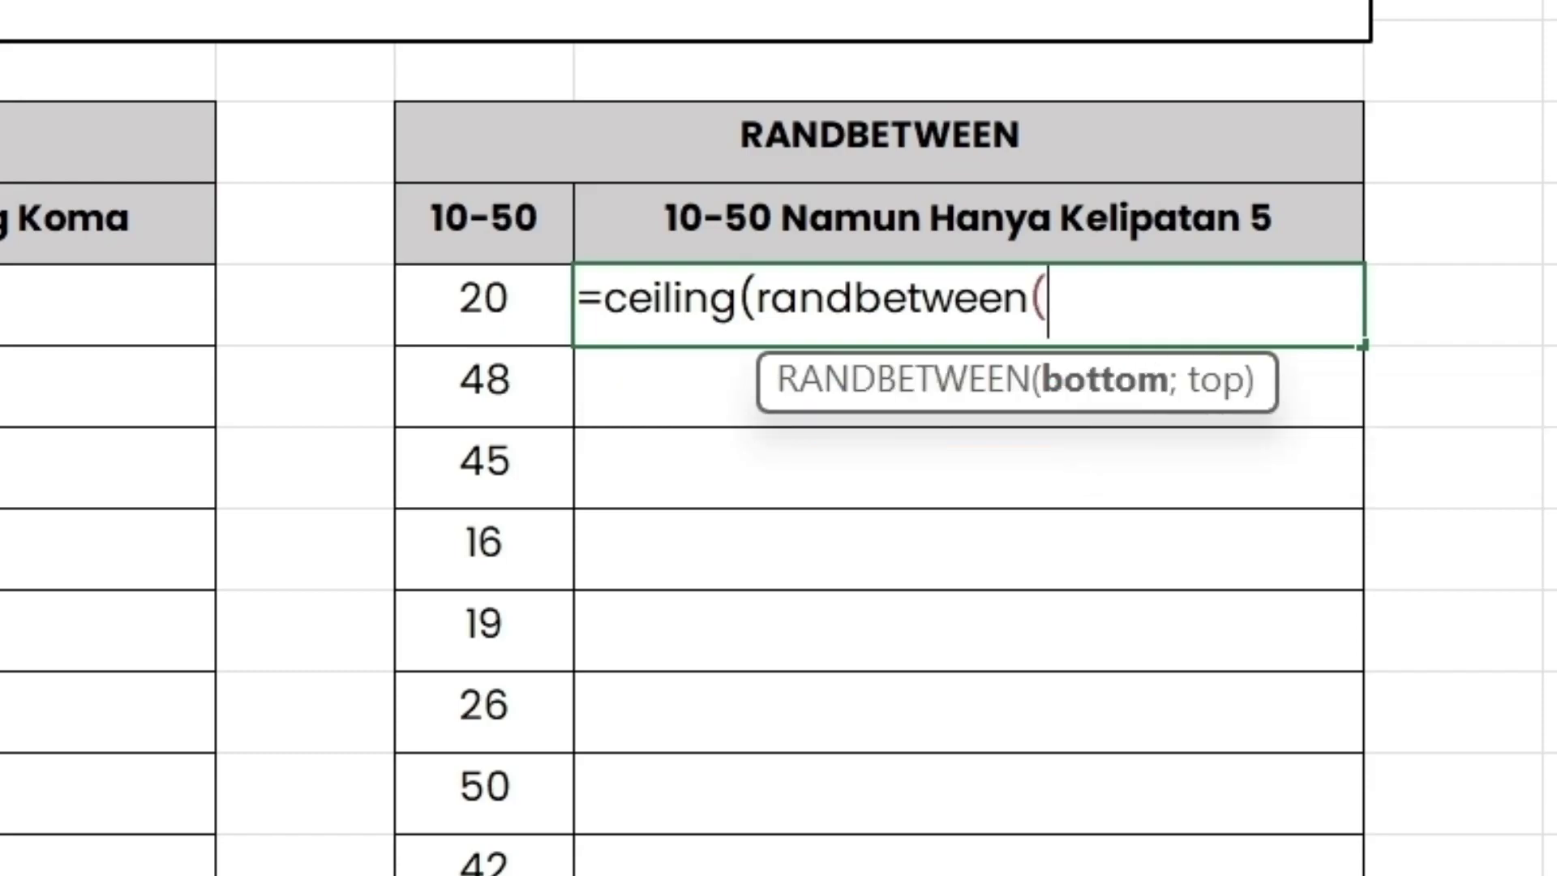
text(10)
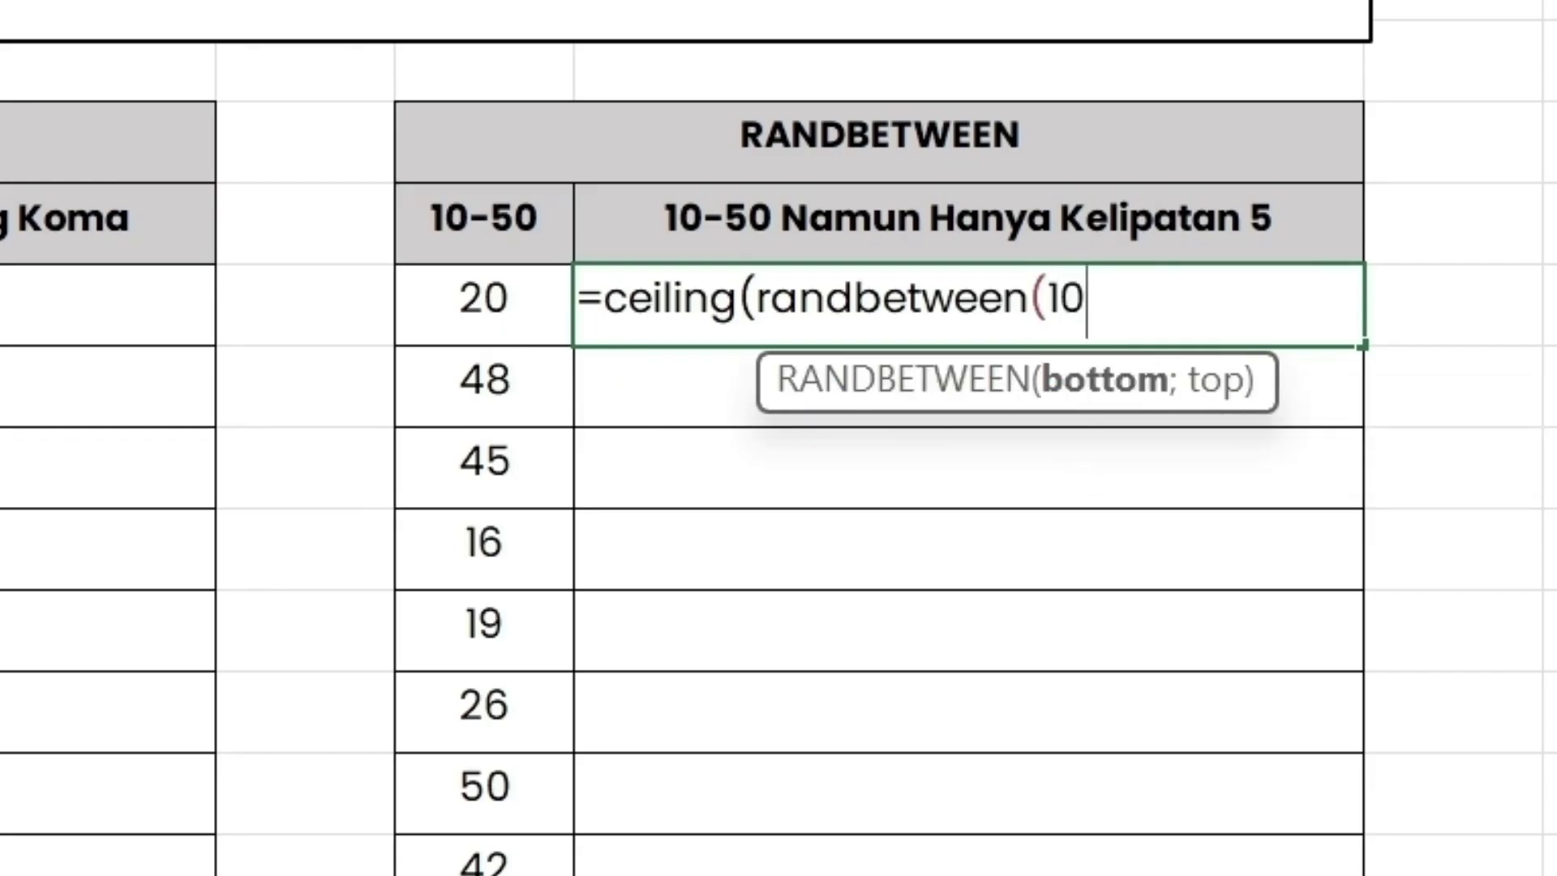
text(;50);)
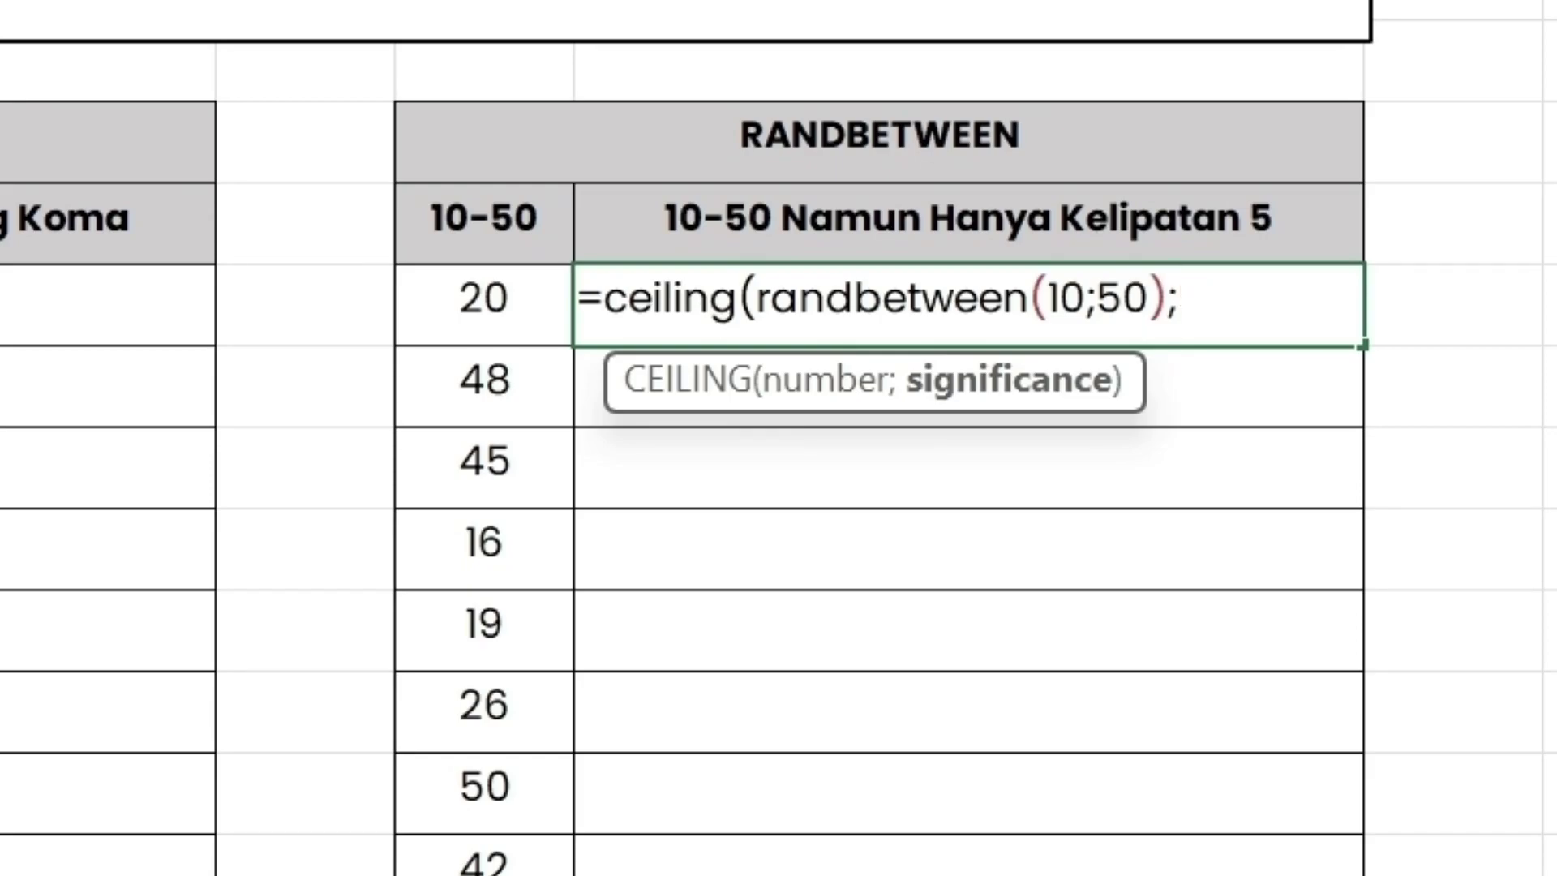
text(5))
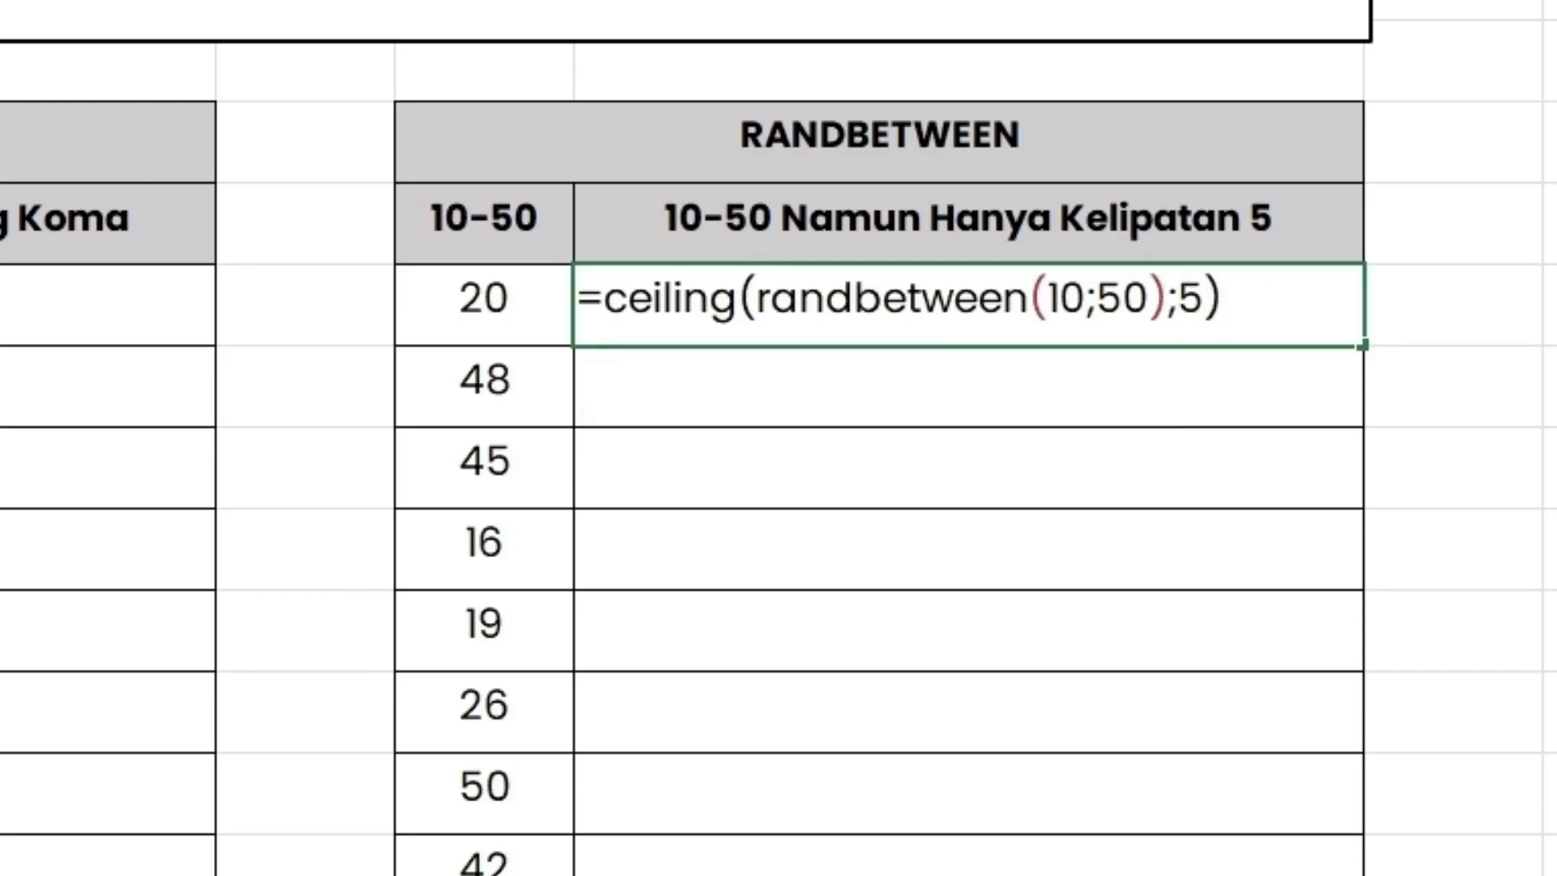
key(Return)
Fill the CEILING formula down the rest of the "10-50 Namun Hanya Kelipatan 5" column.
click(922, 319)
double_click(1370, 345)
click(1442, 480)
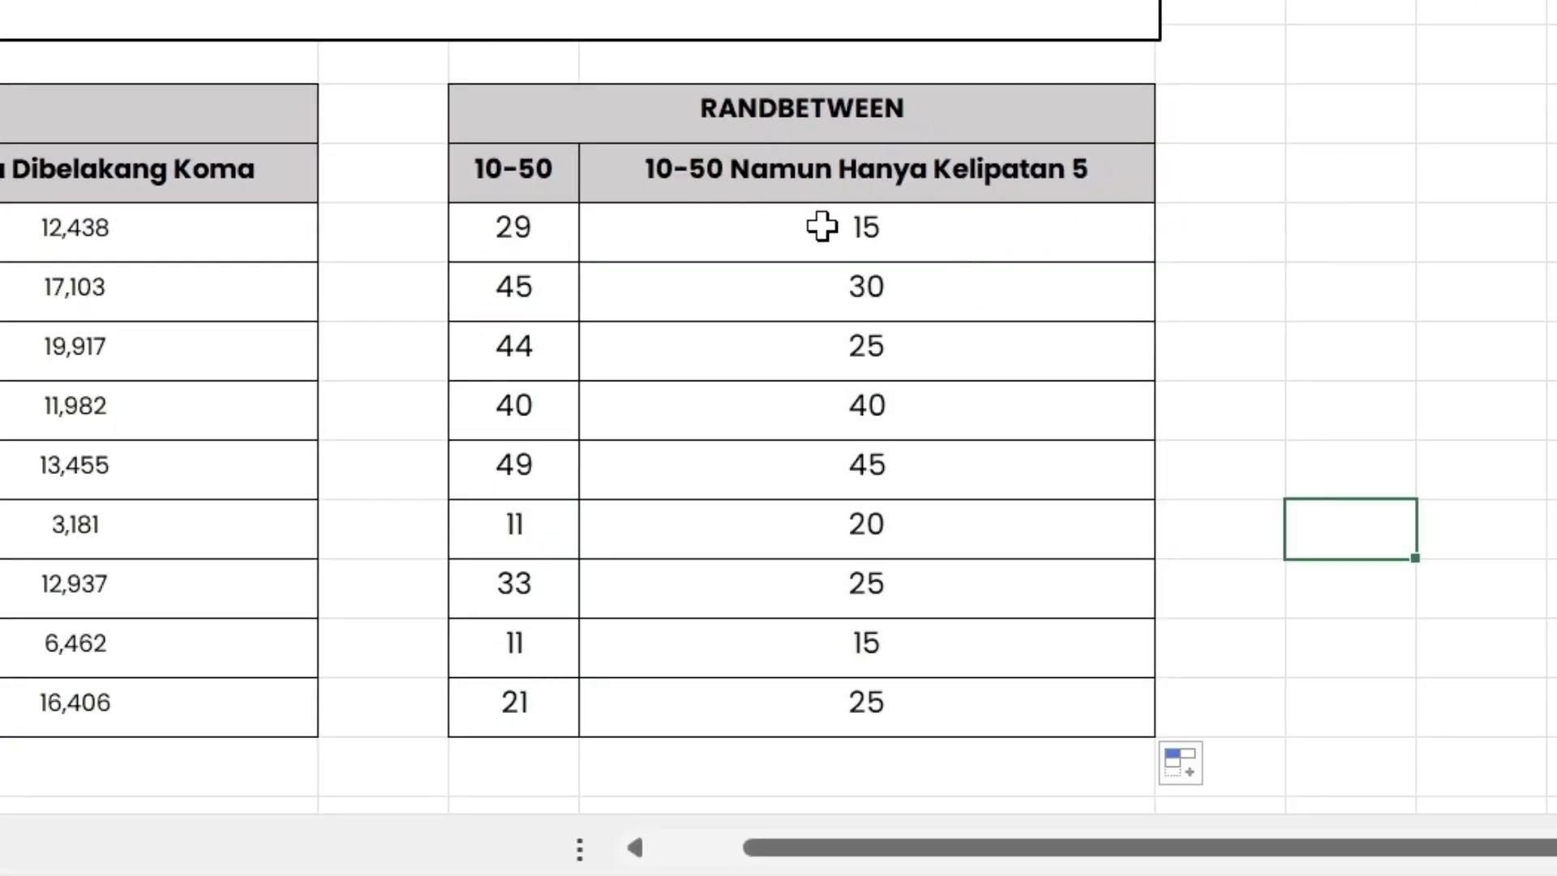
Highlight the filled cells of the "10-50 Namun Hanya Kelipatan 5" column to review their values.
drag(835, 231, 865, 698)
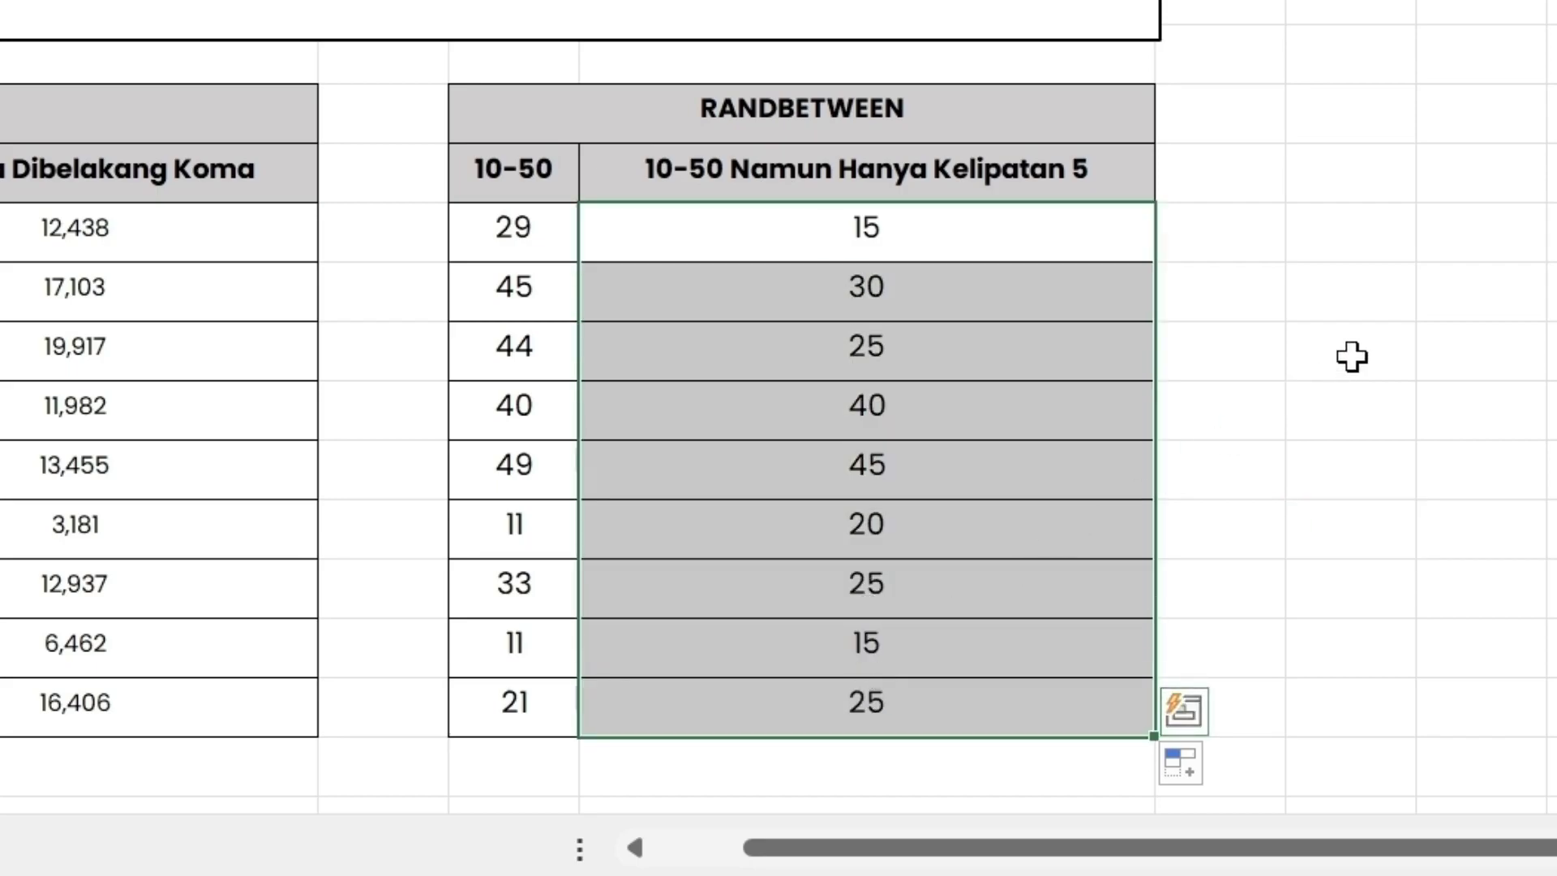
click(1345, 361)
click(1374, 391)
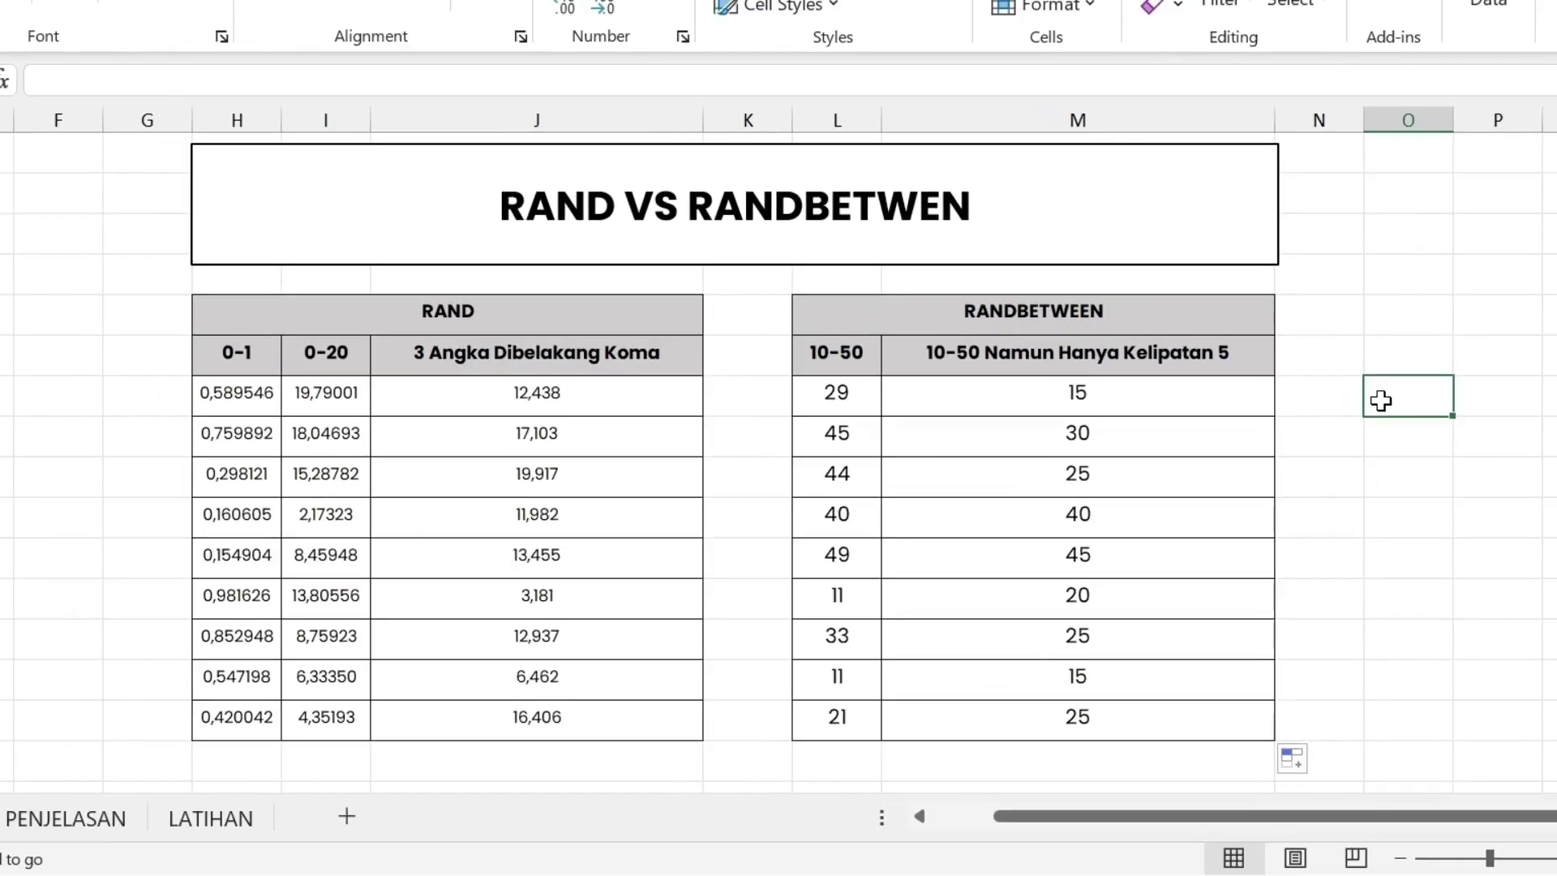
Enter 1 in each of the cells O11 to O14 beside the tables to make the random numbers recalculate.
click(1385, 361)
text(1)
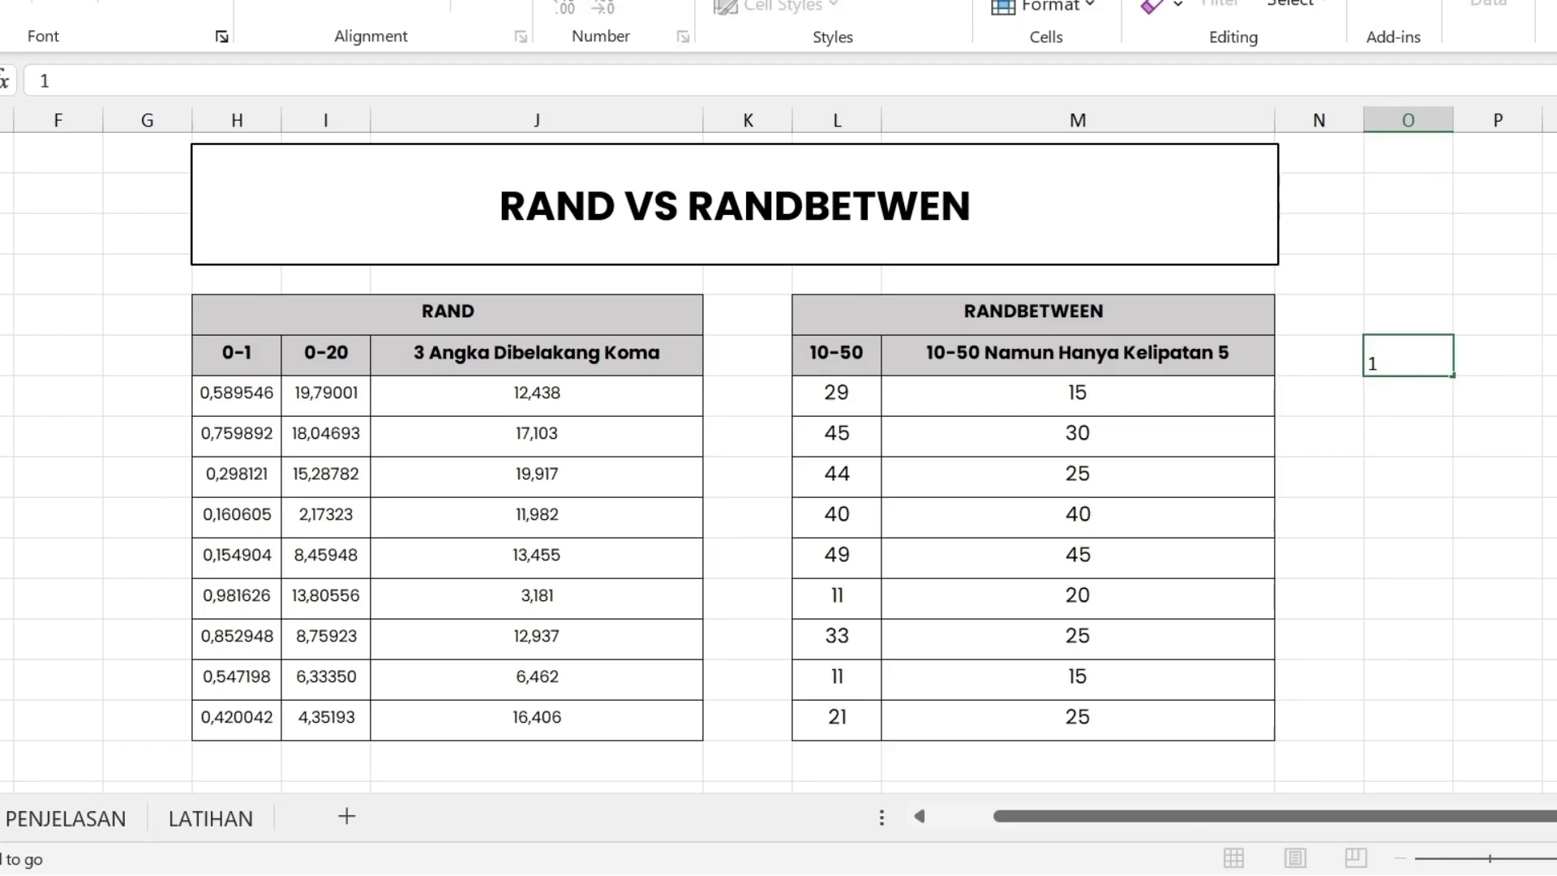
key(Return)
text(1)
key(Return)
text(1)
key(Return)
text(1)
key(Return)
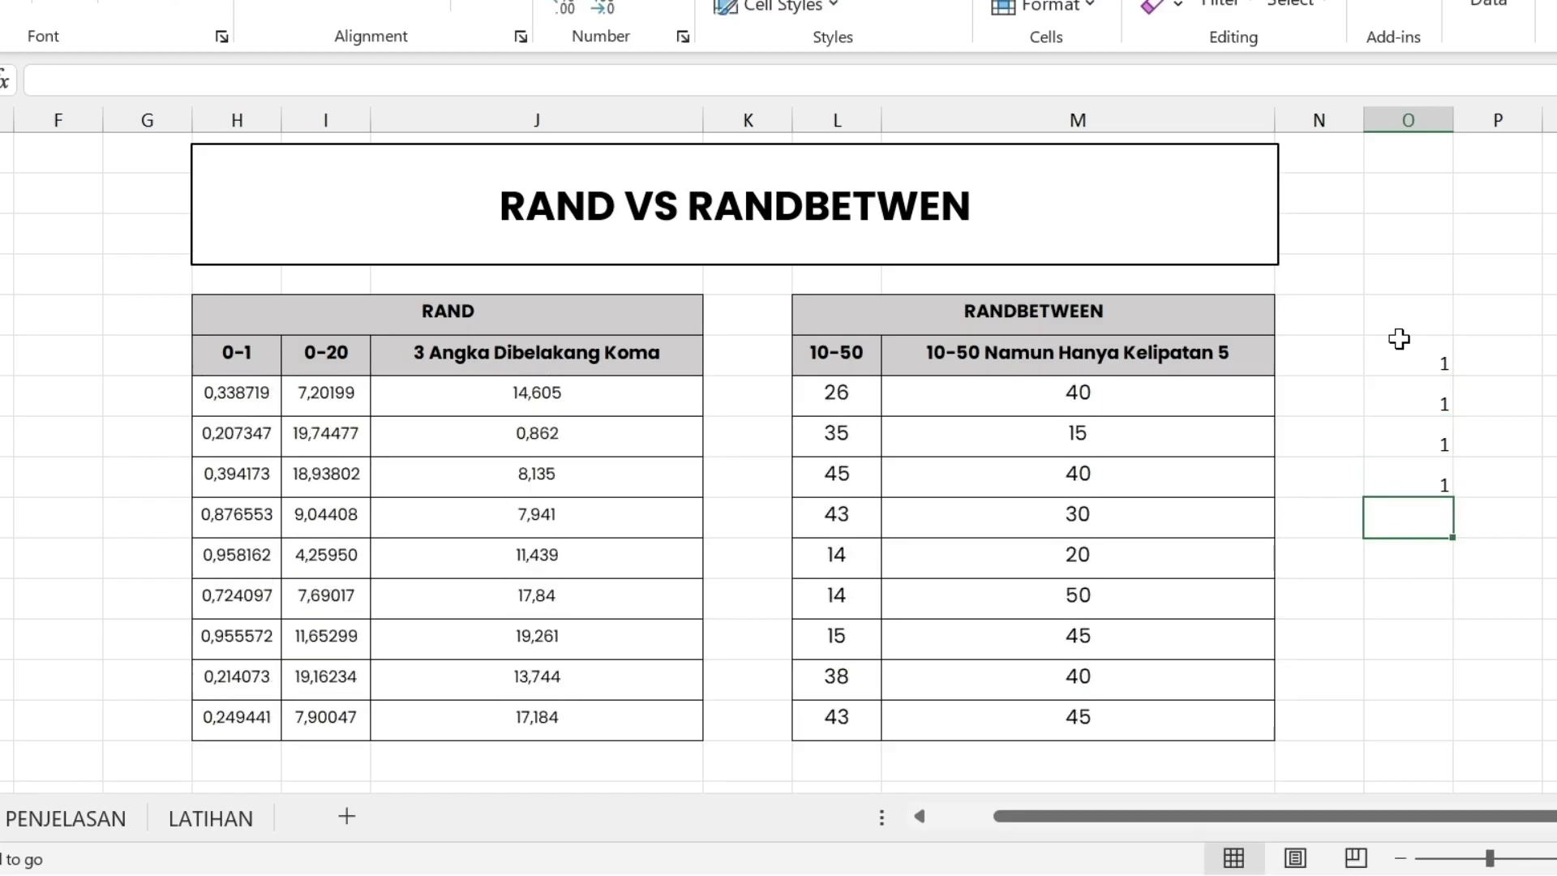
Copy M12:M20 in the "10-50 Namun Hanya Kelipatan 5" column and paste it over itself as values only.
click(1092, 413)
drag(1092, 412, 1050, 719)
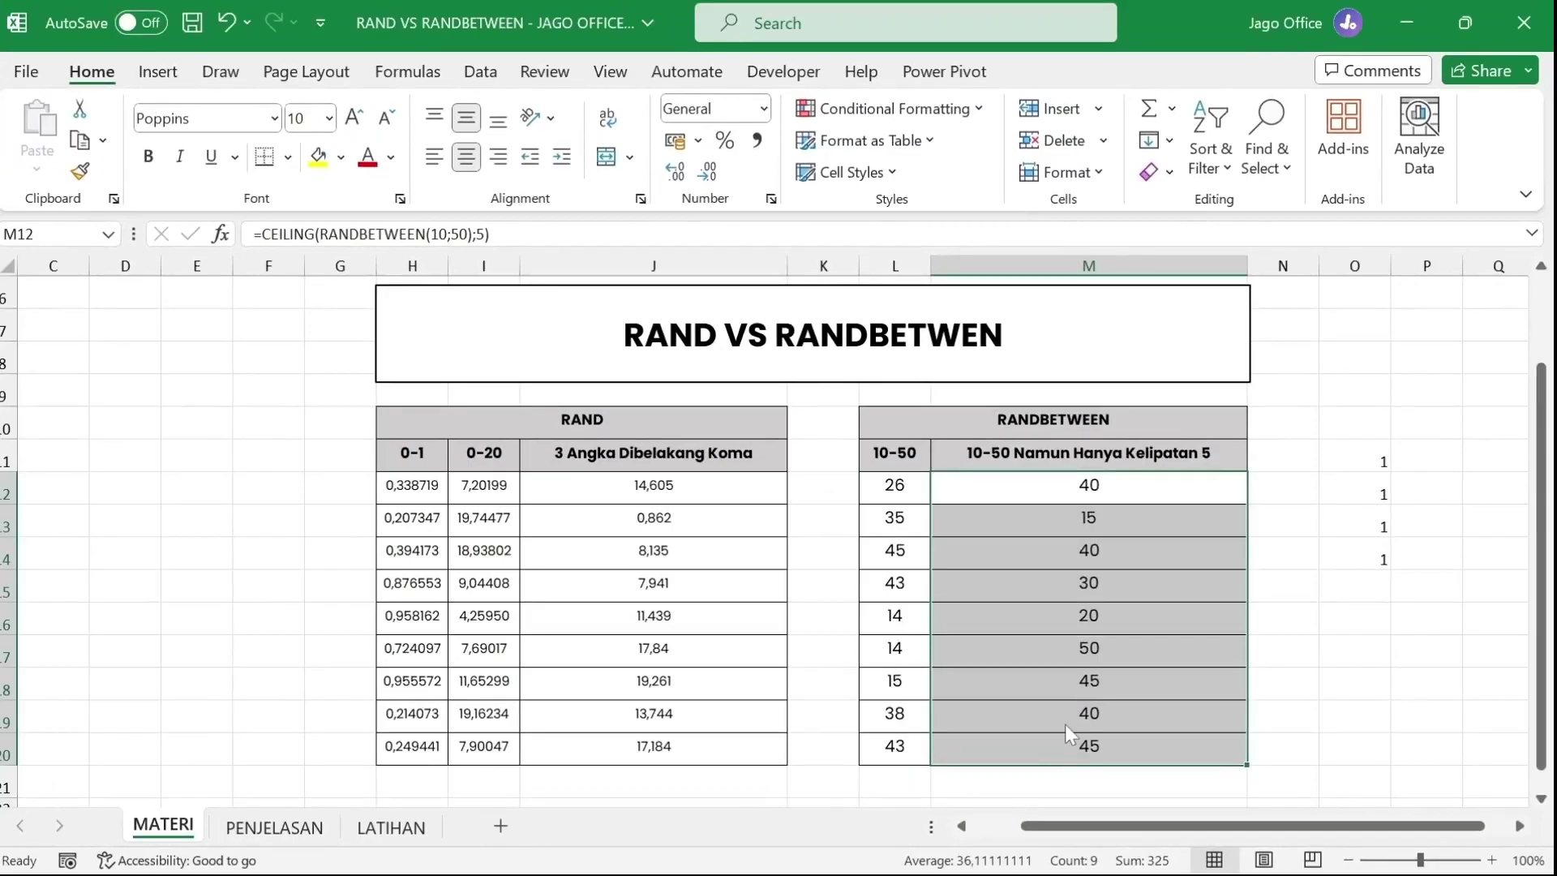
right_click(1050, 716)
click(1128, 89)
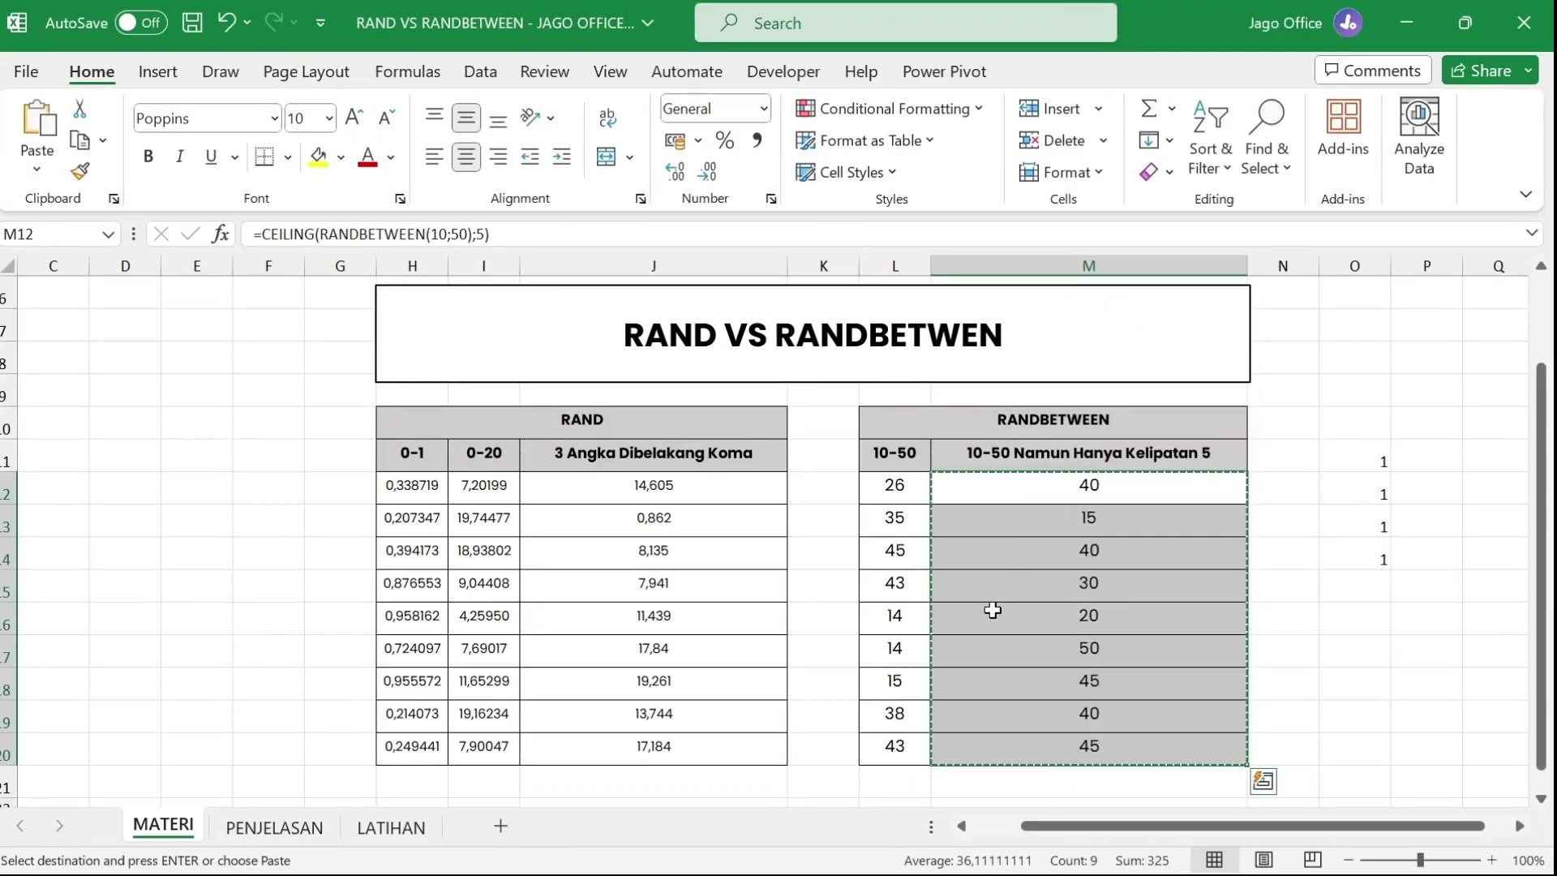
right_click(1058, 497)
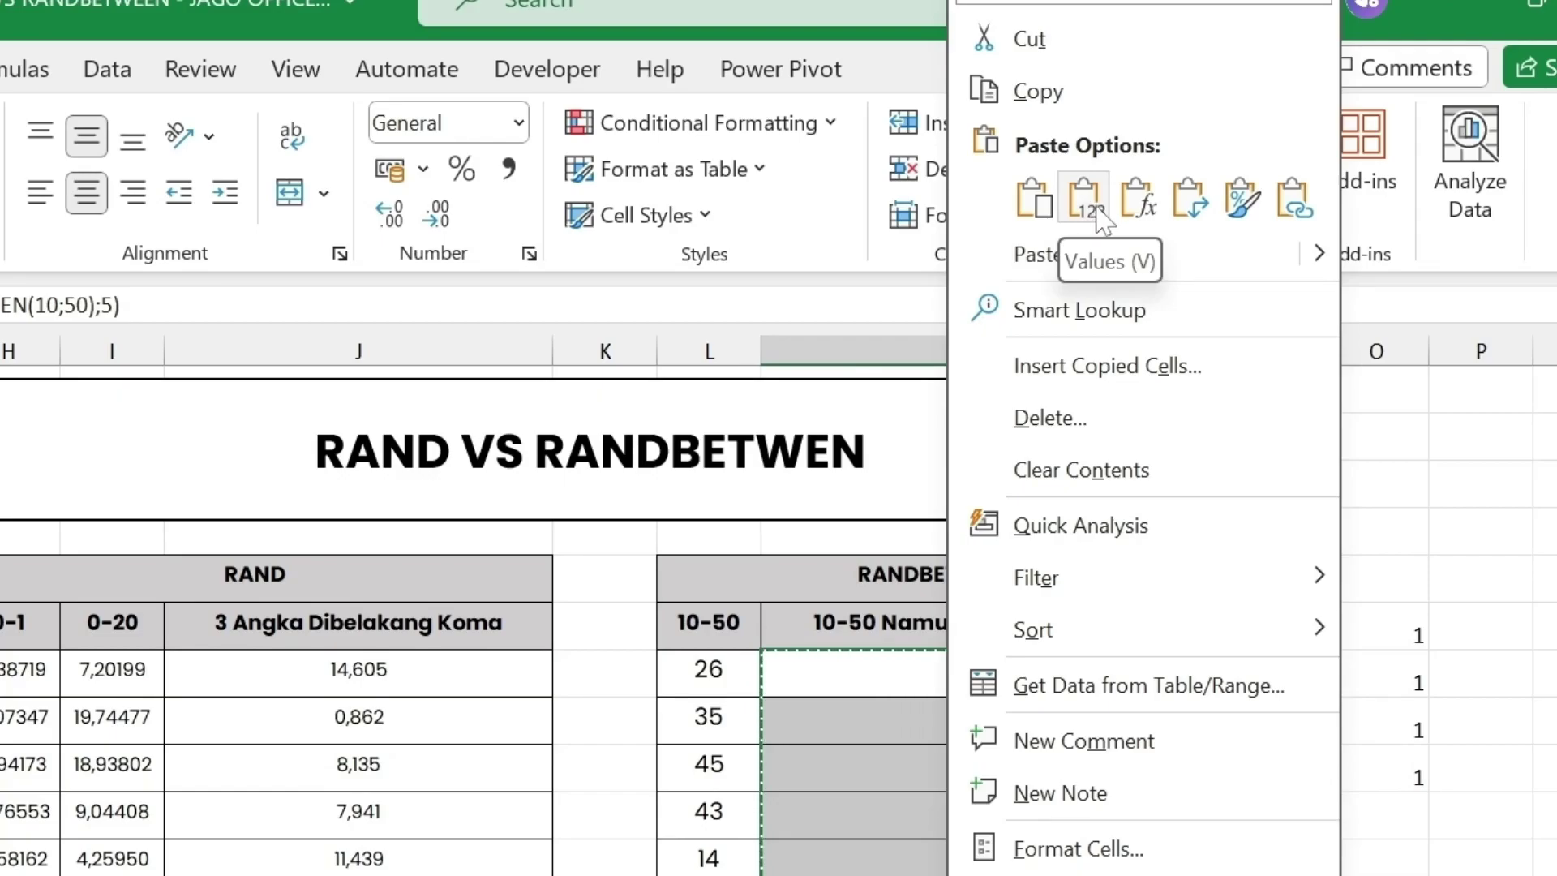
click(1083, 199)
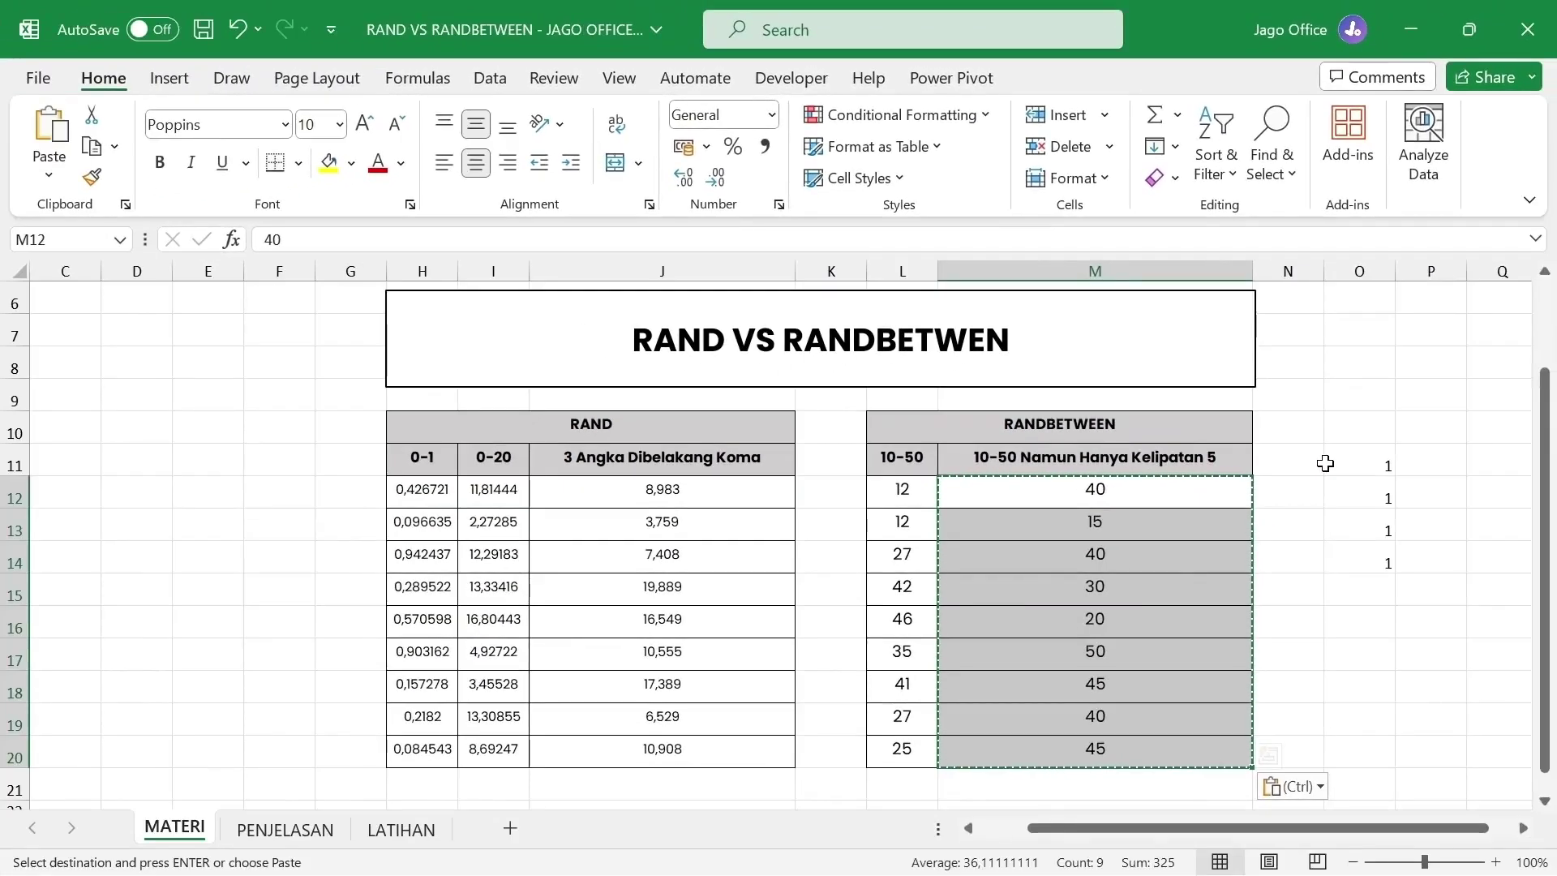
Enter 1 in each of the cells O15 to O19 to test recalculation against the pasted values.
click(1350, 586)
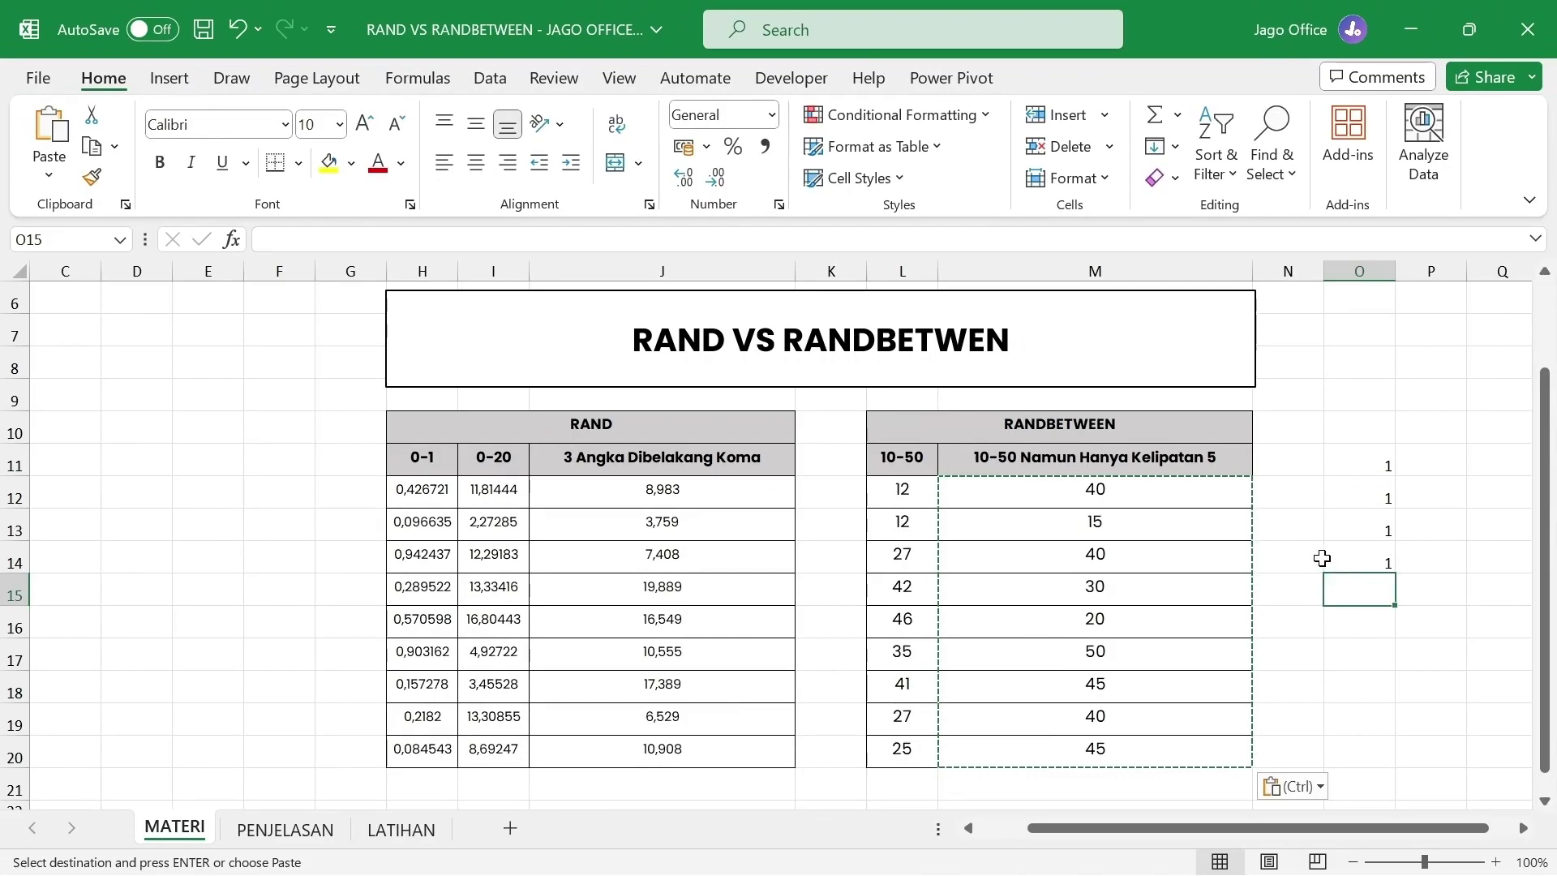
text(1)
key(ctrl+Return)
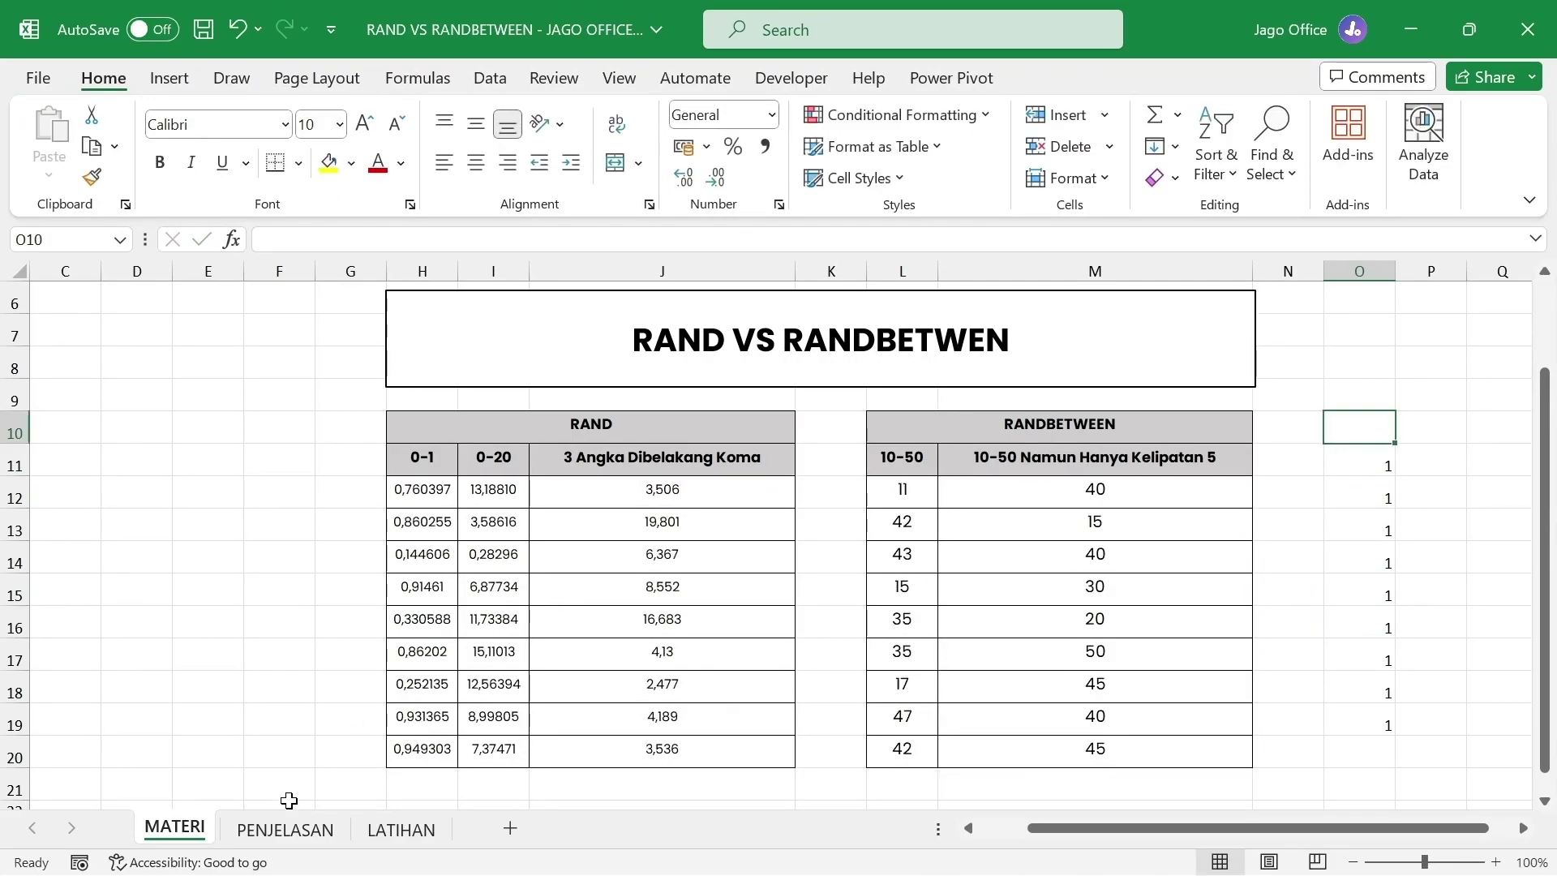
Look briefly at the LATIHAN sheet and read through the RAND and RANDBETWEEN explanations on the PENJELASAN sheet.
click(285, 828)
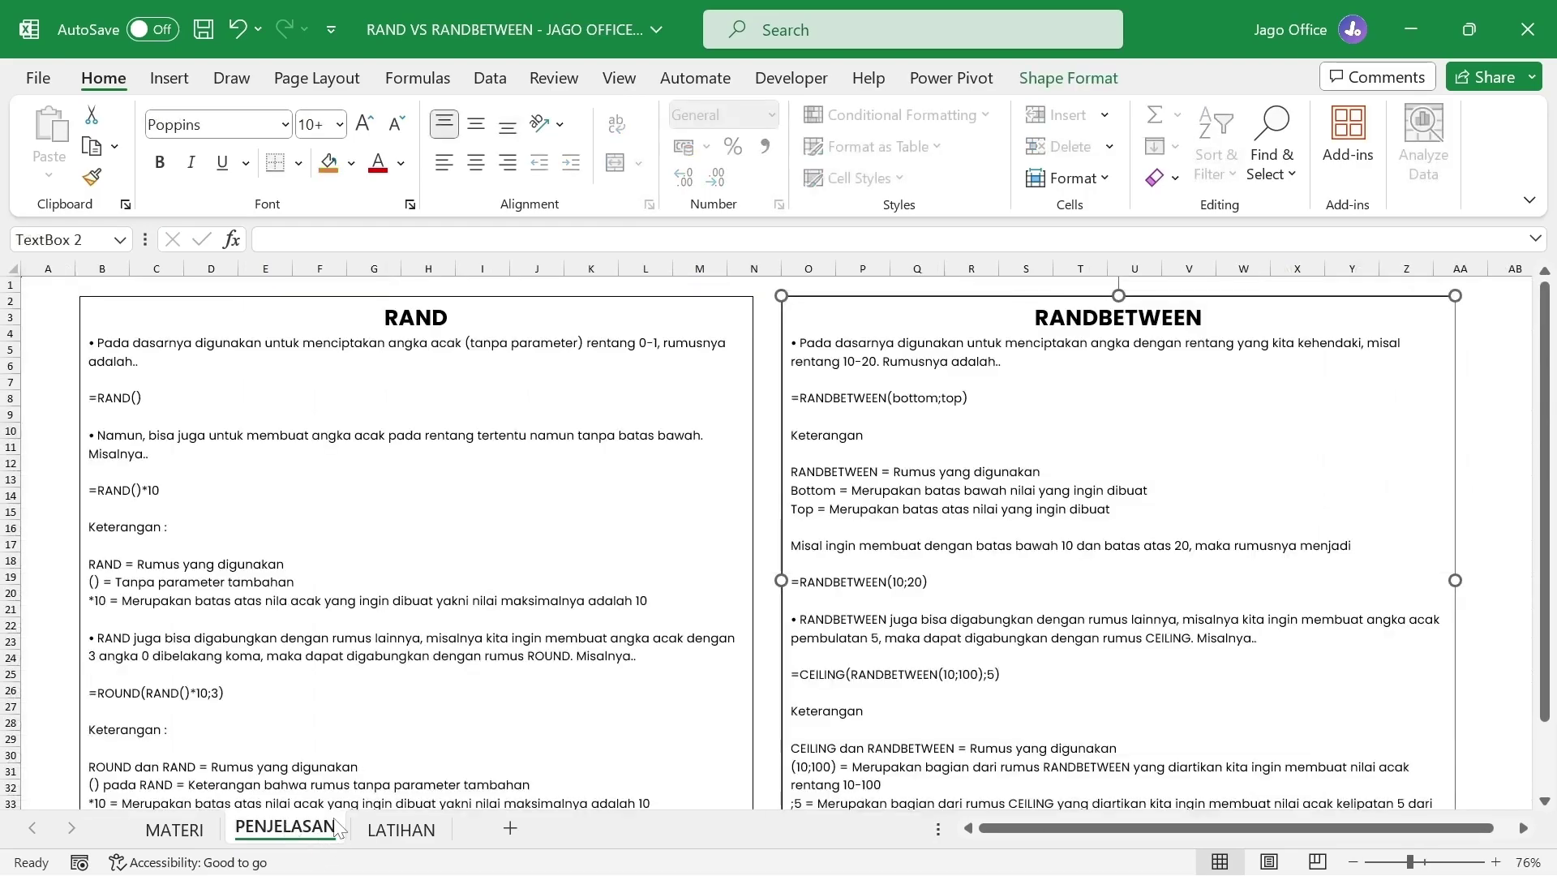
click(403, 835)
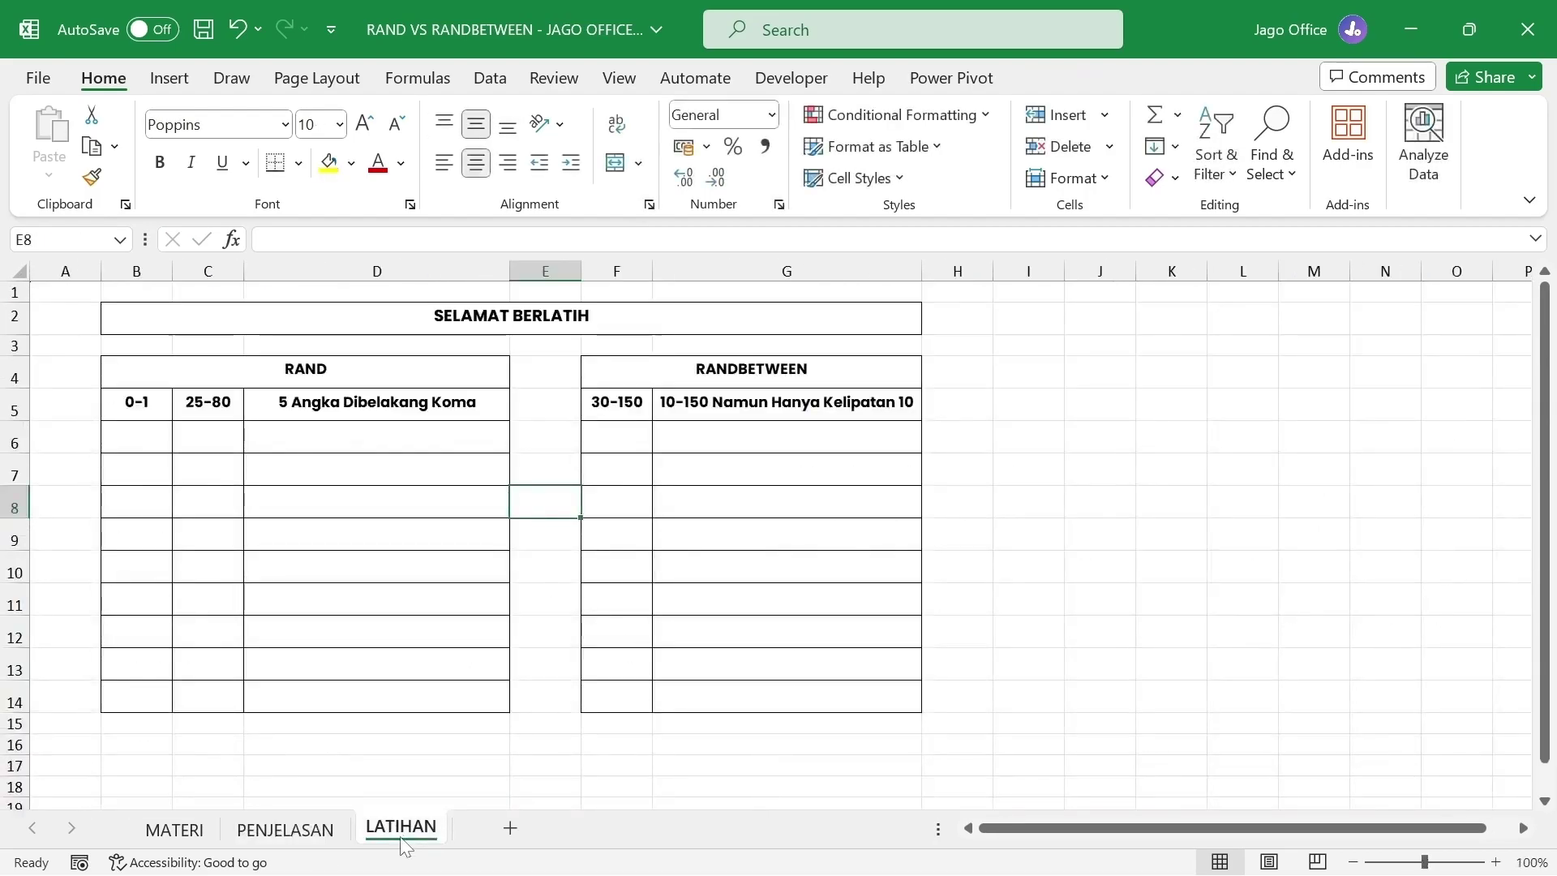
click(333, 834)
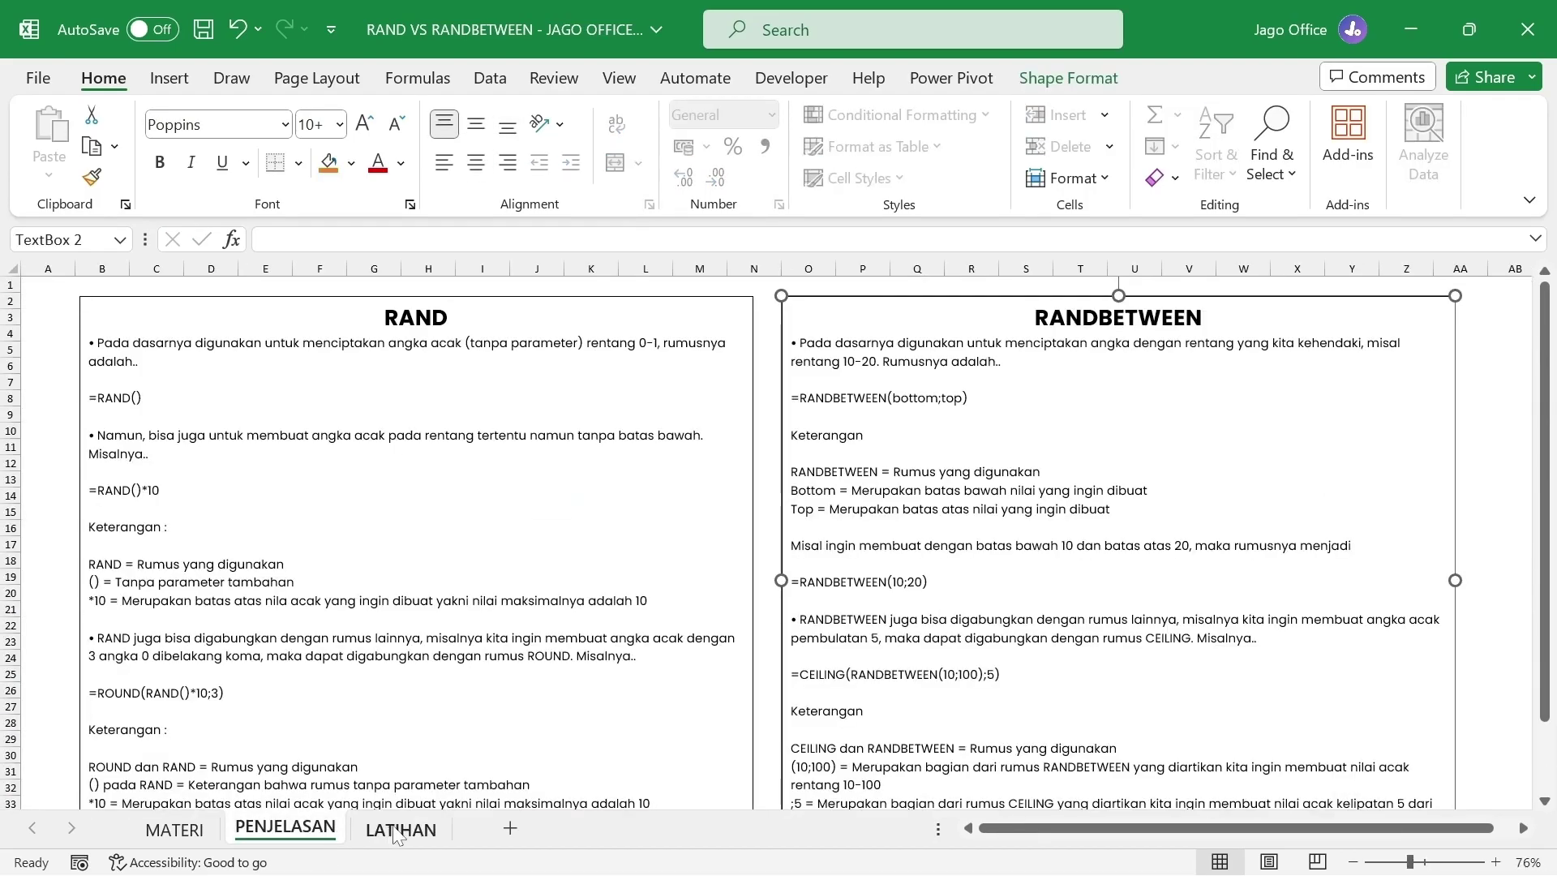
click(90, 711)
click(791, 564)
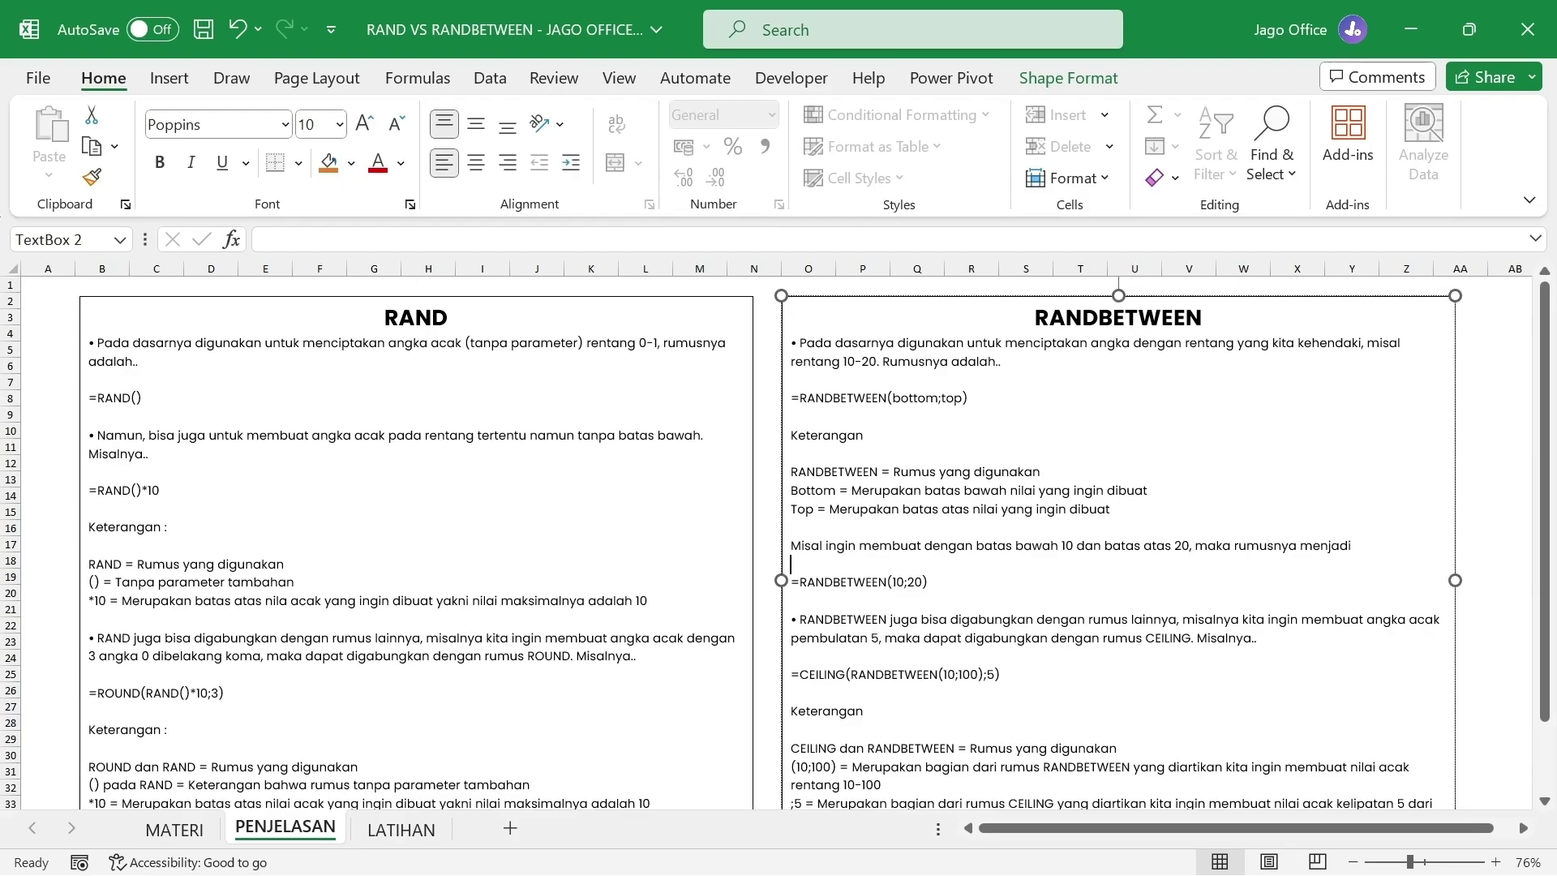
scroll(778, 535, down, 1)
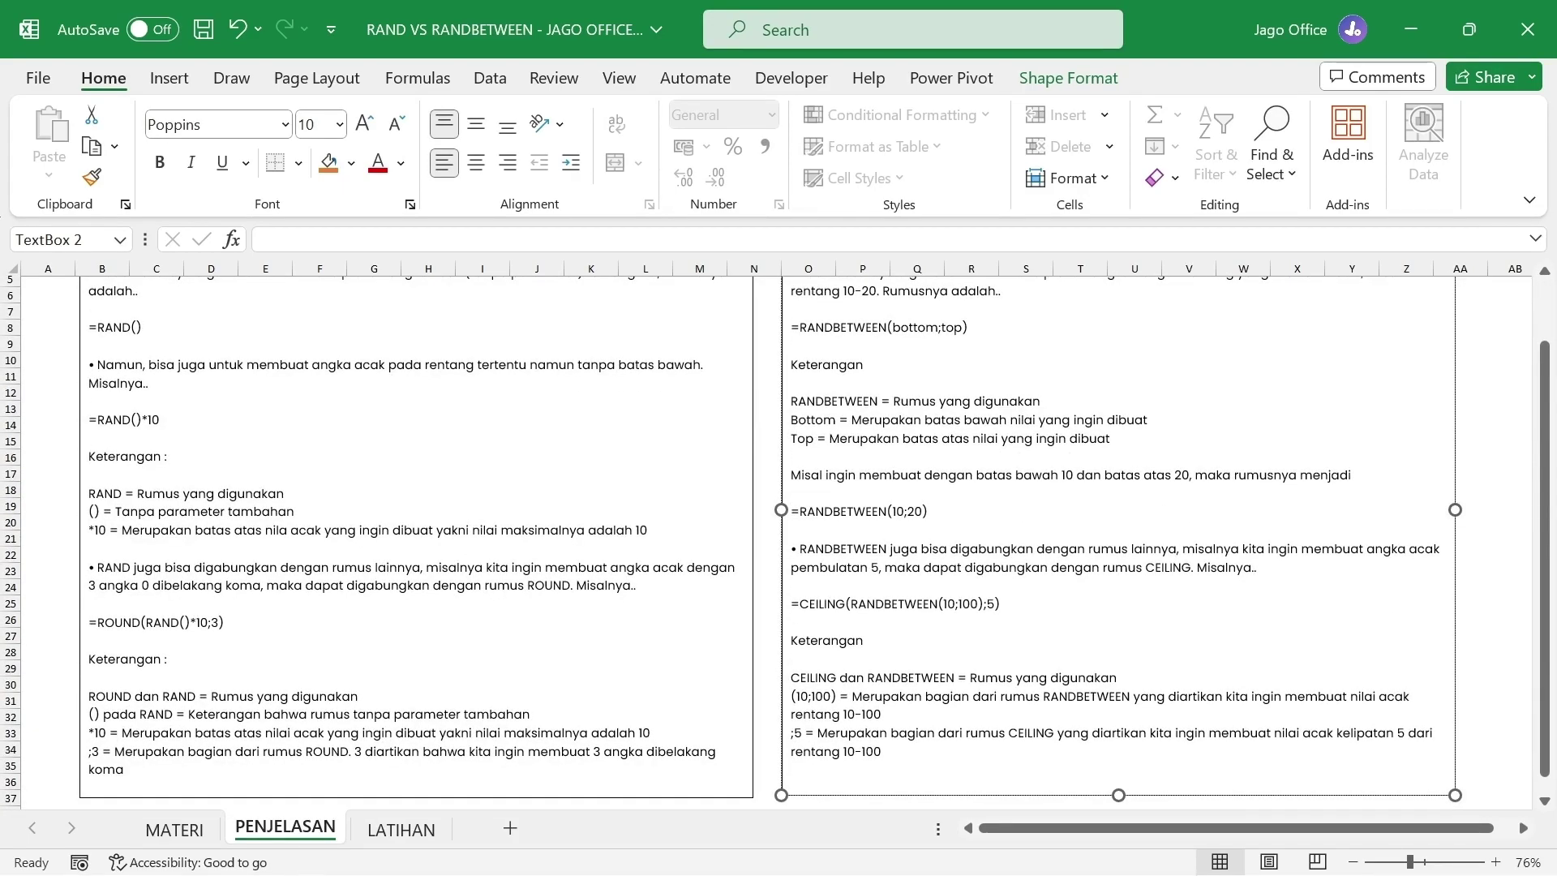
scroll(778, 535, up, 2)
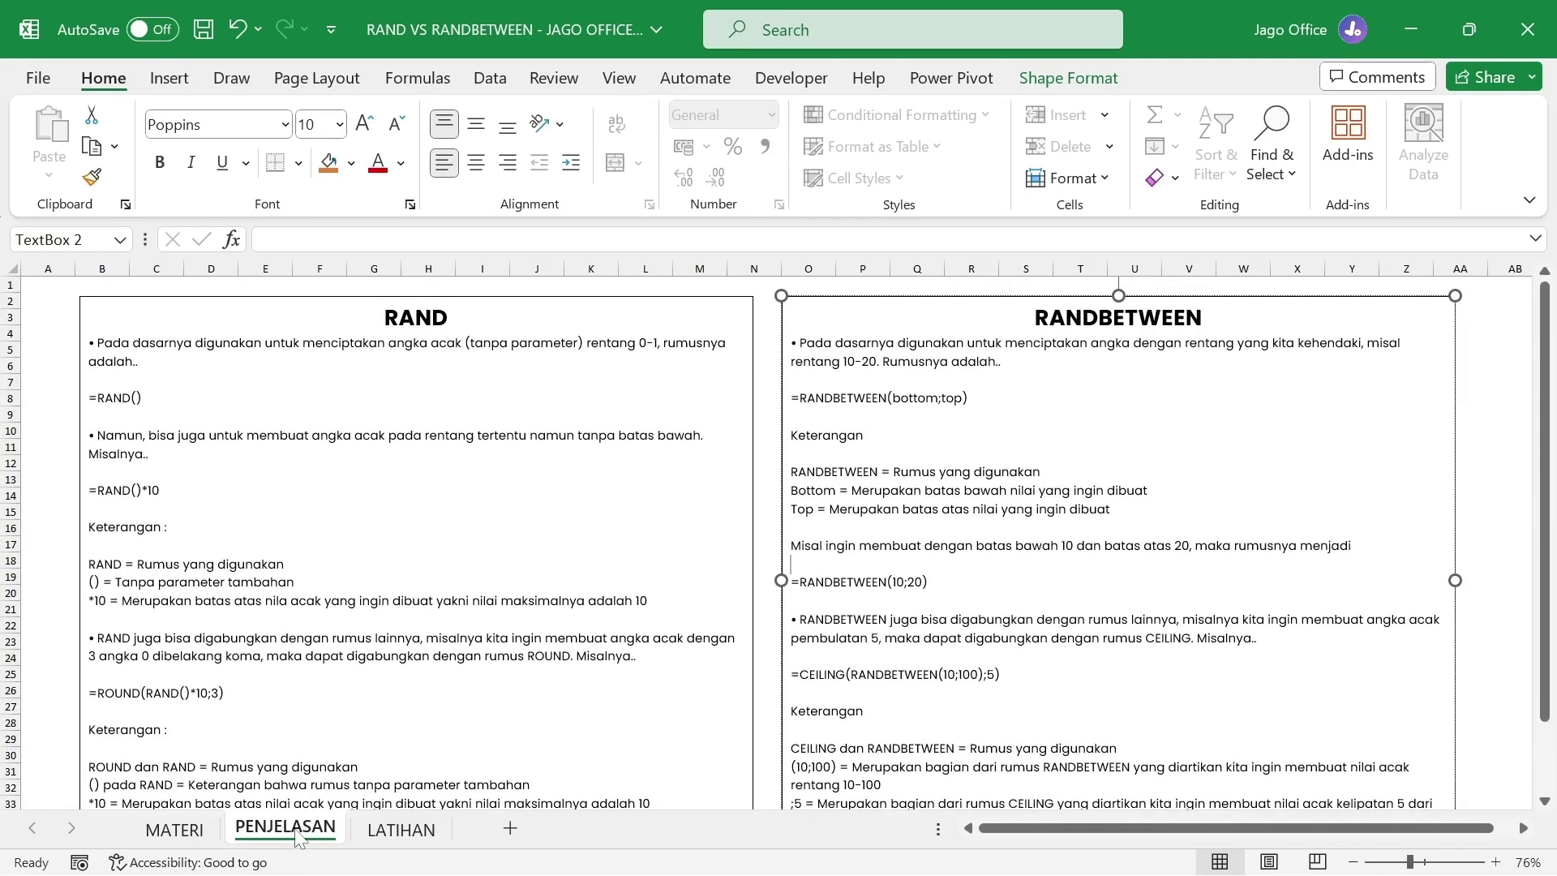
Examine the empty practice tables and their column headings on the LATIHAN sheet, ending back on the MATERI sheet.
click(394, 828)
click(491, 718)
click(957, 534)
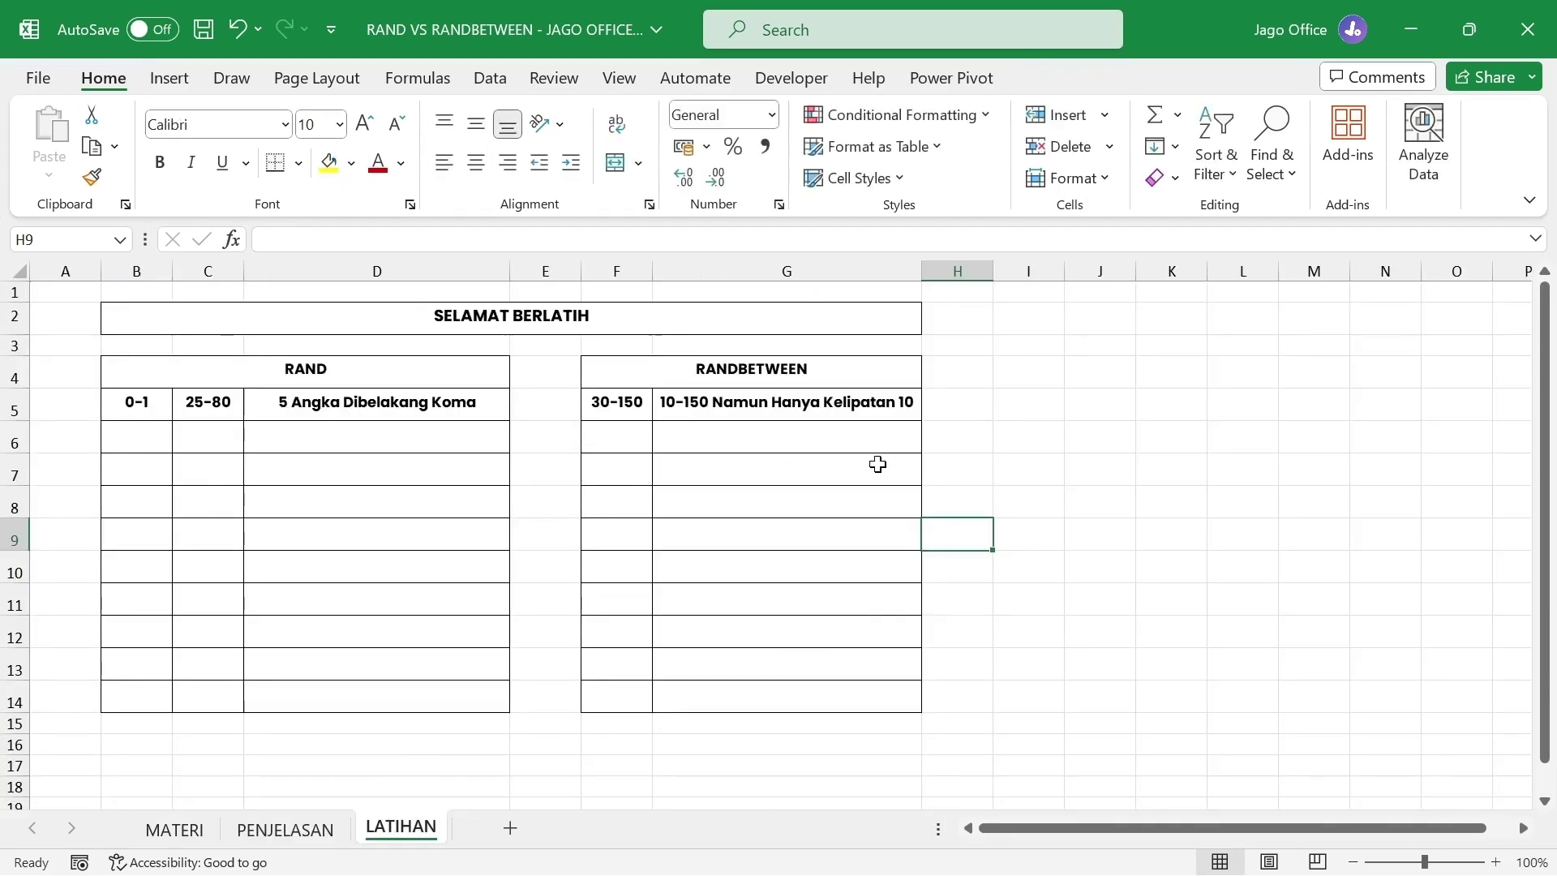
click(668, 411)
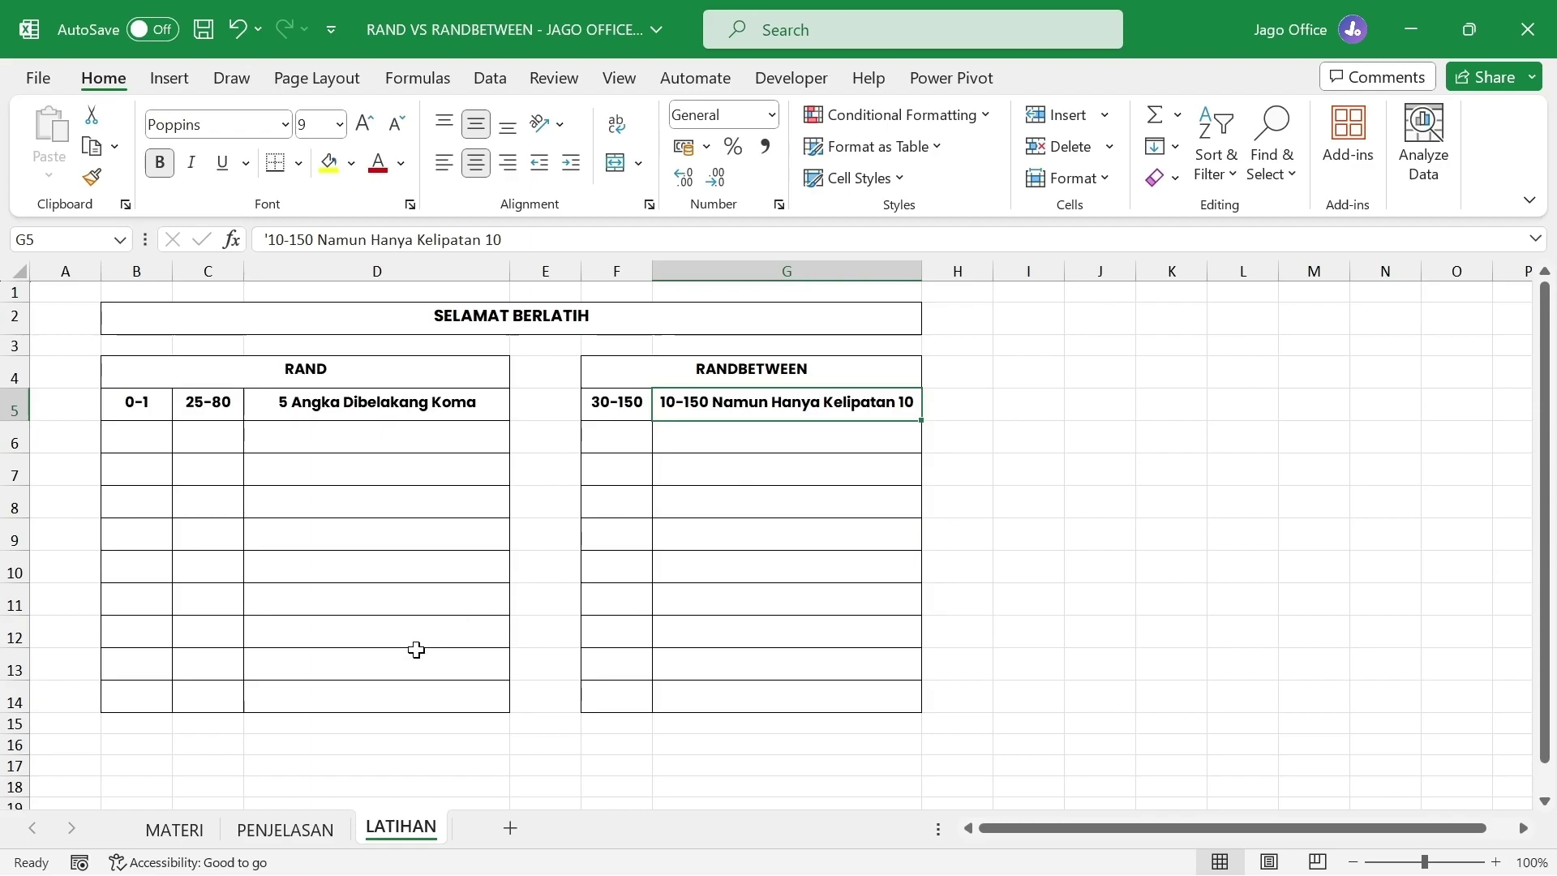
click(180, 834)
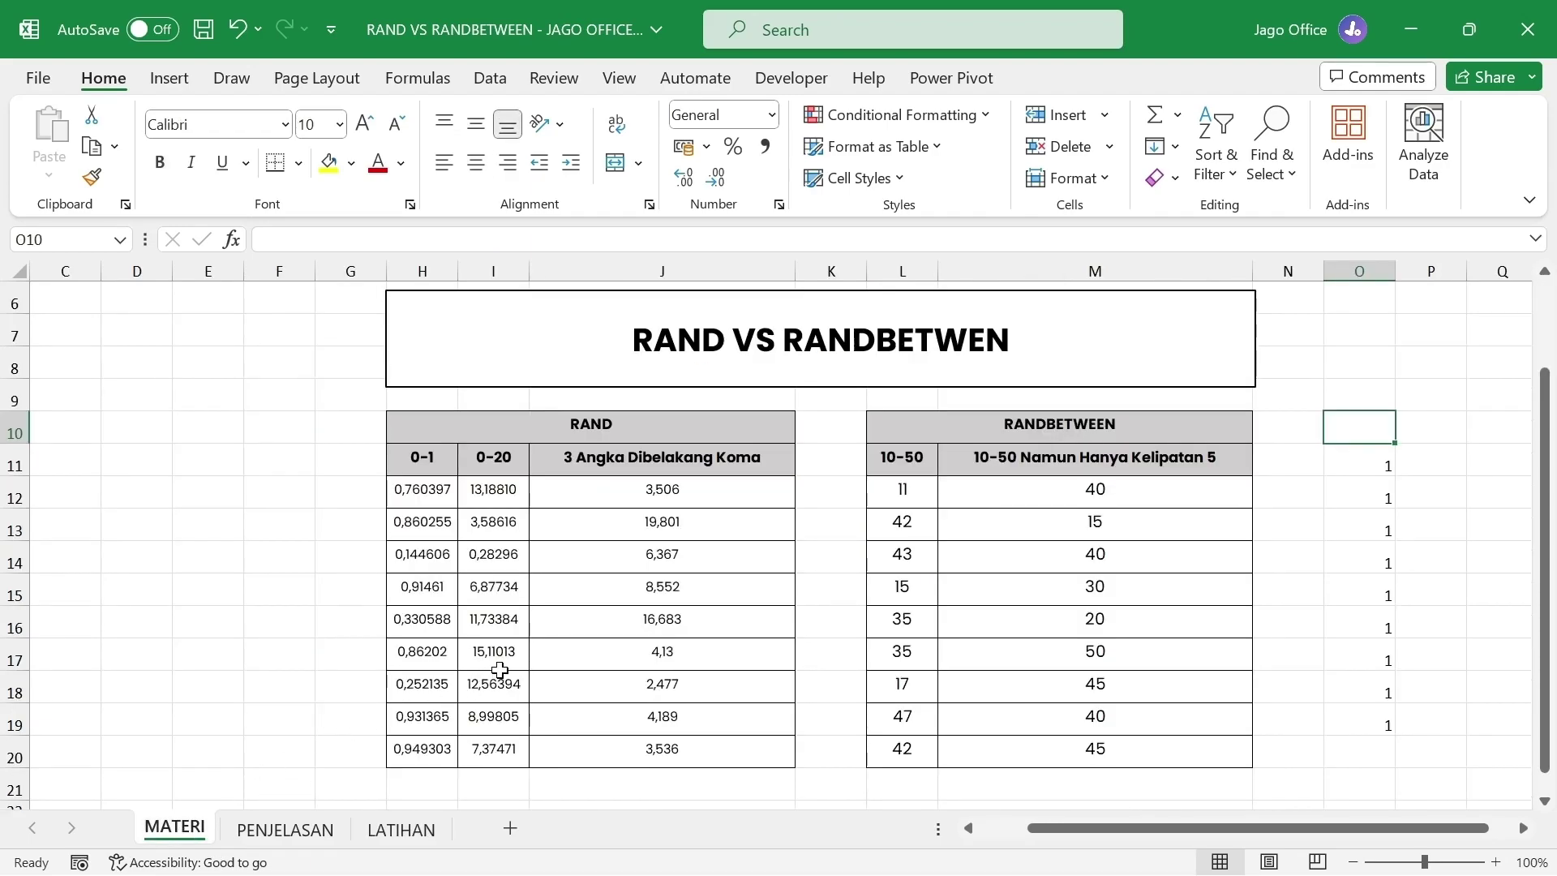